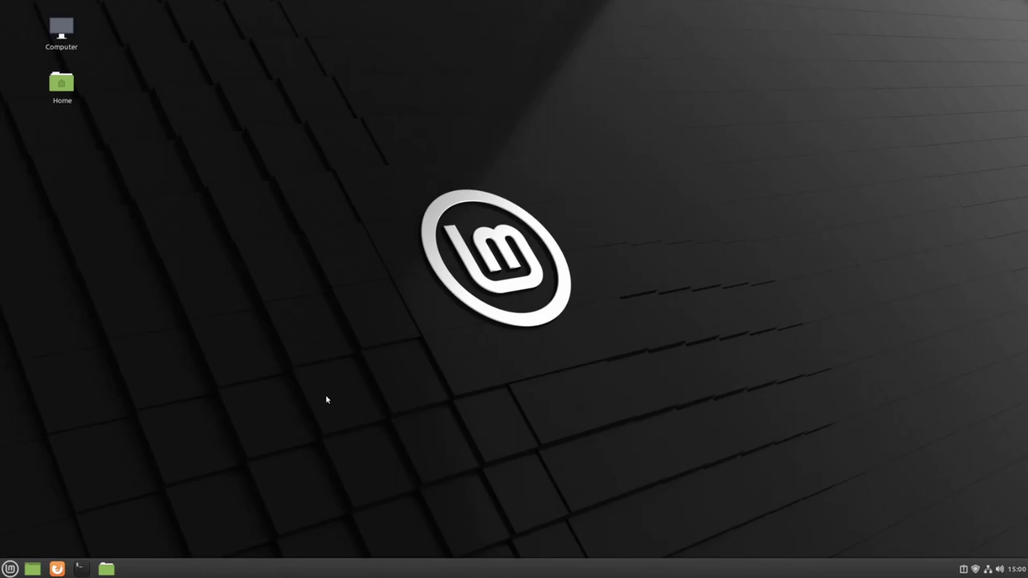
# Step: Open the settings of the desktop panel and increase the panel height to the maximum of 60
pyautogui.rightClick(271, 574)
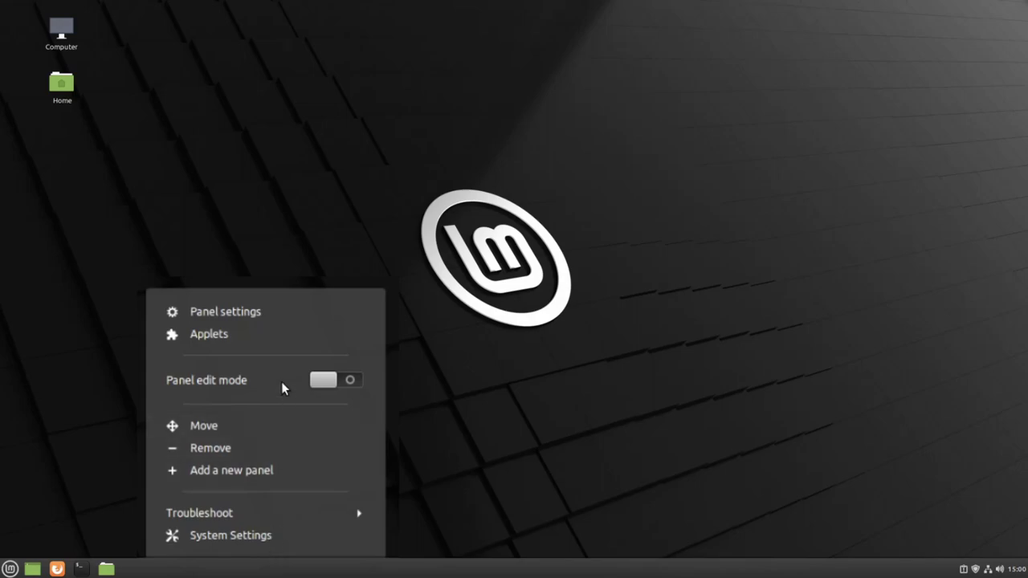
pyautogui.click(271, 312)
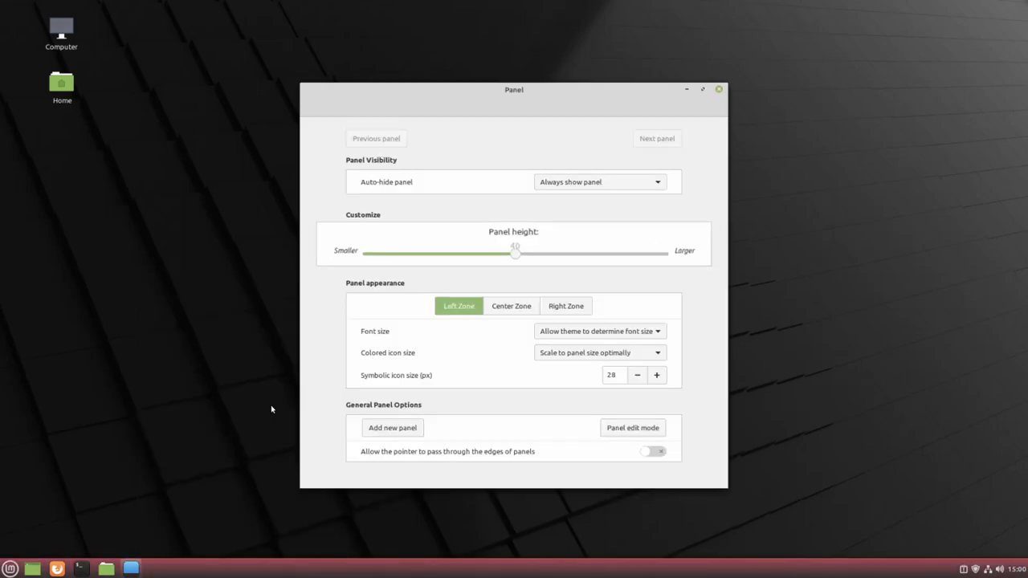
pyautogui.moveTo(519, 265); pyautogui.dragTo(672, 271)
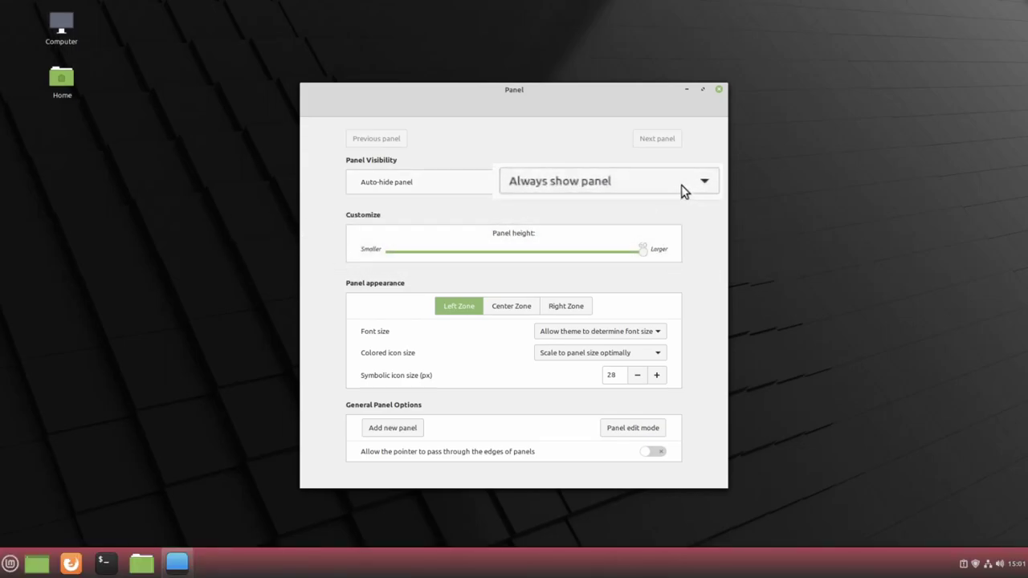
# Step: Try the Auto hide panel option, return the visibility to Always show panel, and close the panel settings
pyautogui.click(680, 191)
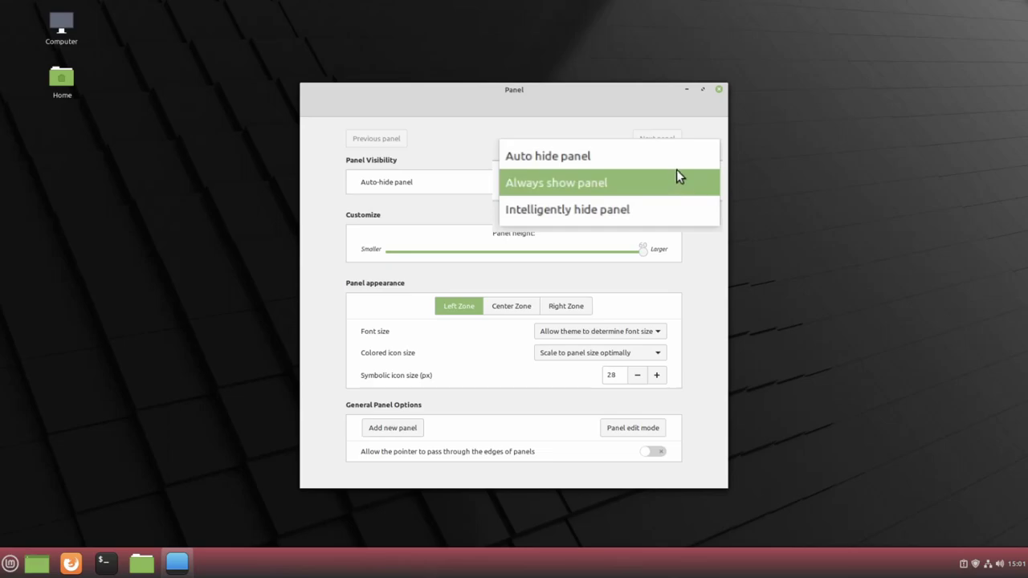
pyautogui.click(663, 153)
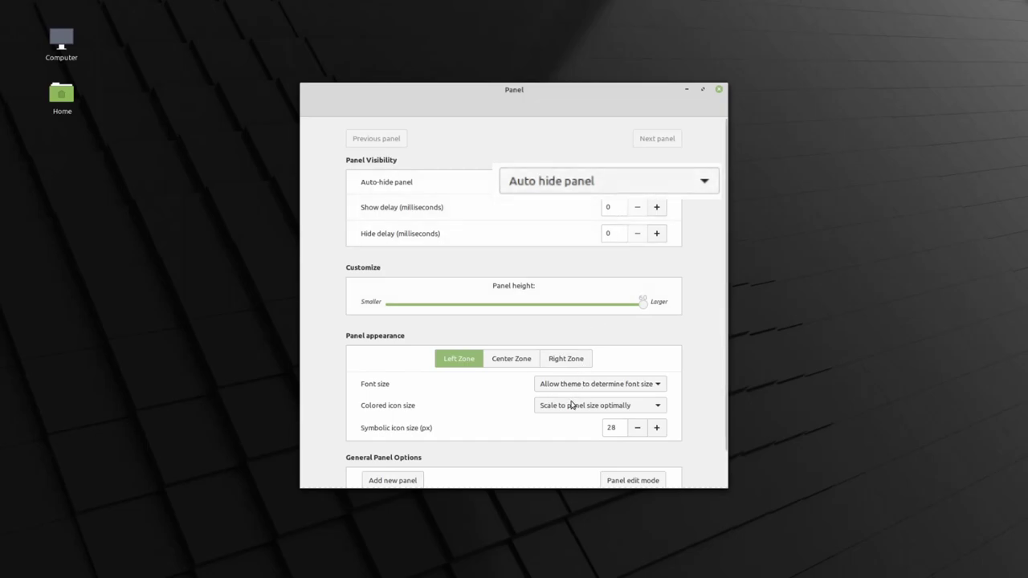
pyautogui.moveTo(548, 575)
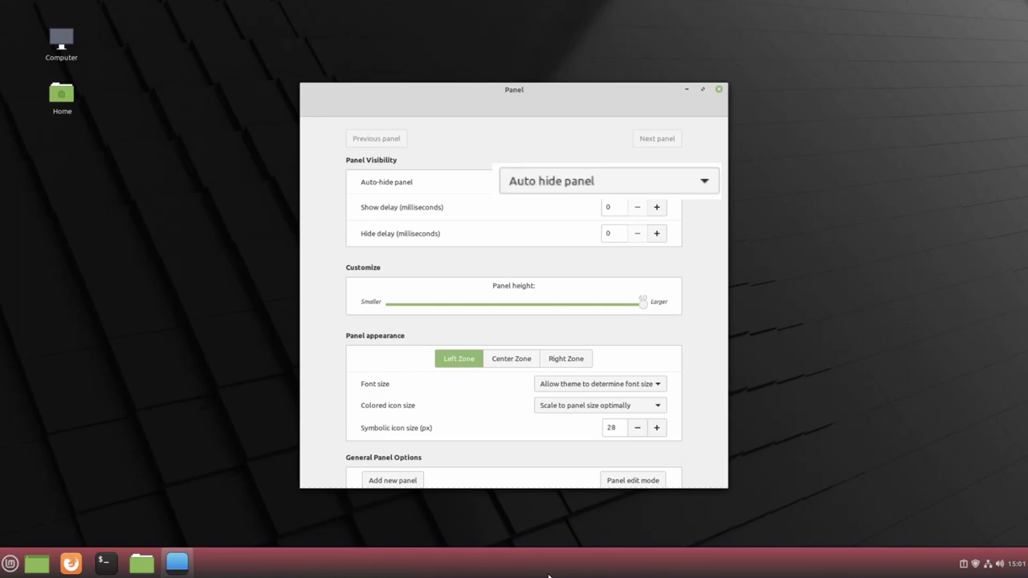
pyautogui.click(595, 187)
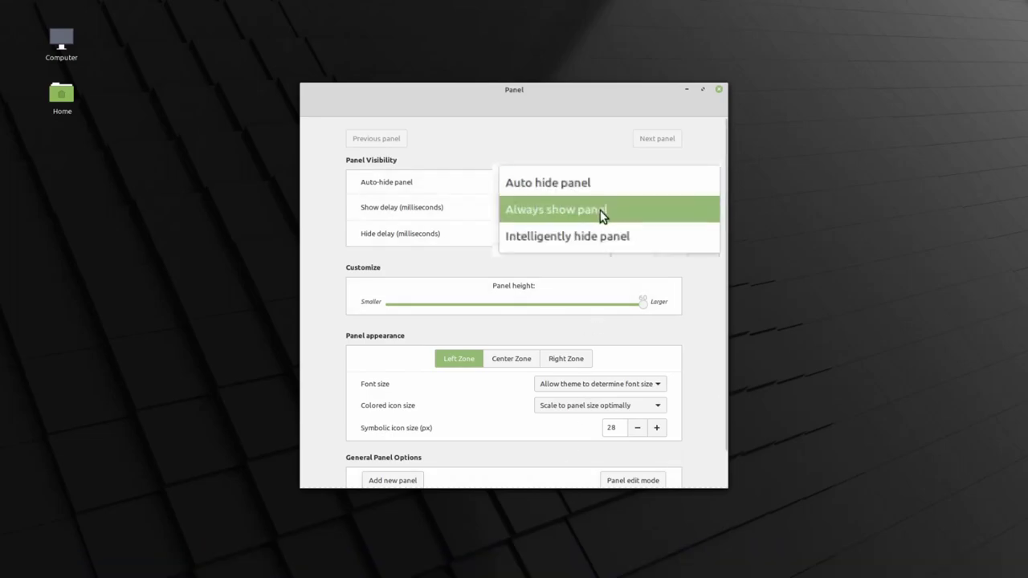
pyautogui.click(602, 212)
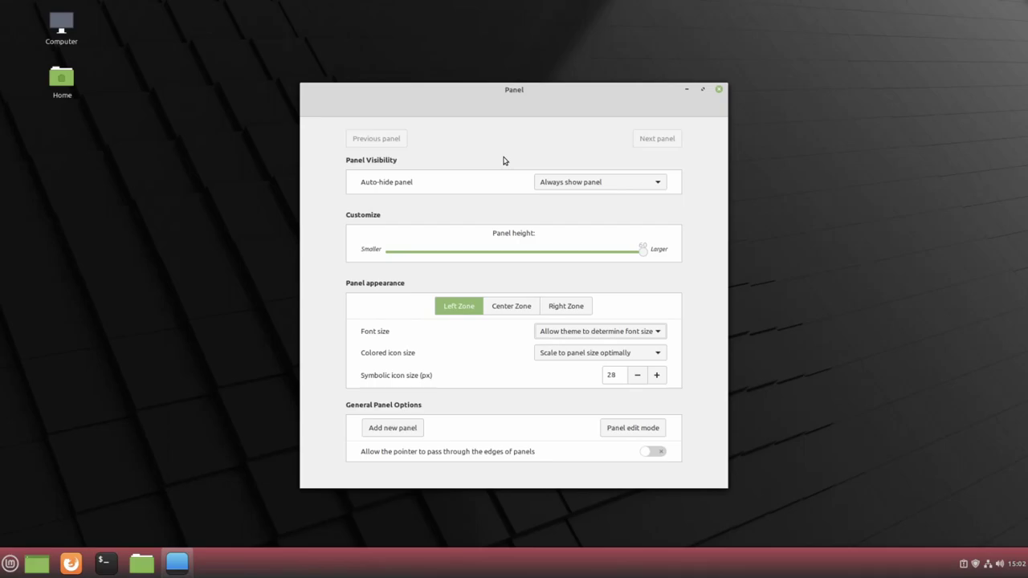
pyautogui.click(719, 89)
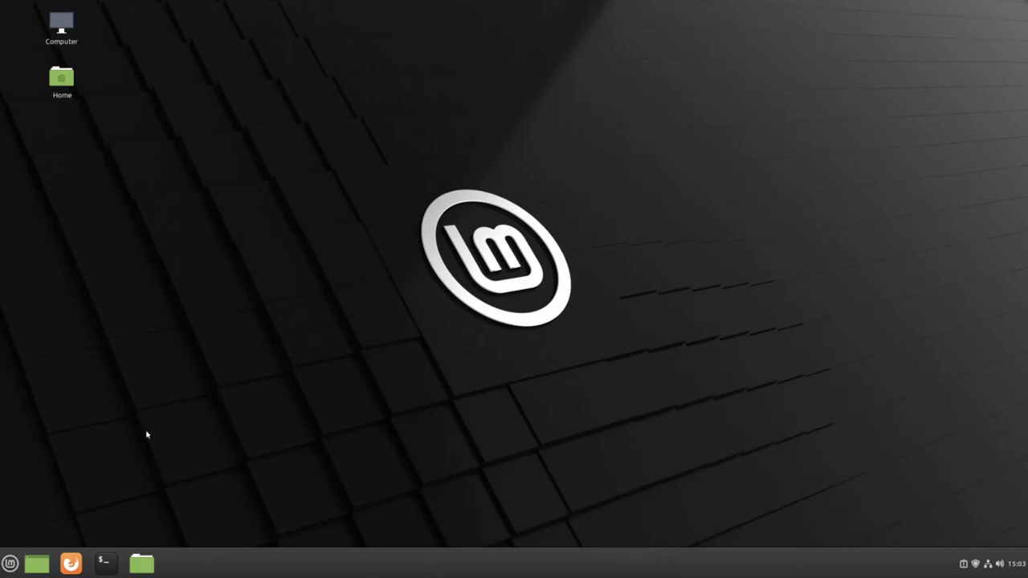
# Step: Pin Calculator to the panel and reorder the launchers as Firefox, Files, Calculator, Terminal
pyautogui.click(13, 564)
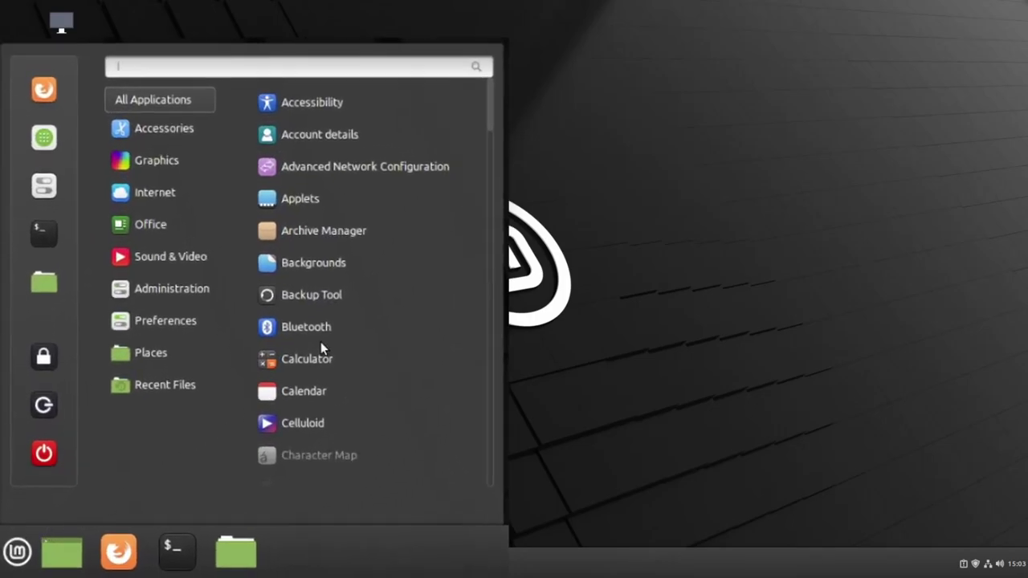
pyautogui.rightClick(360, 364)
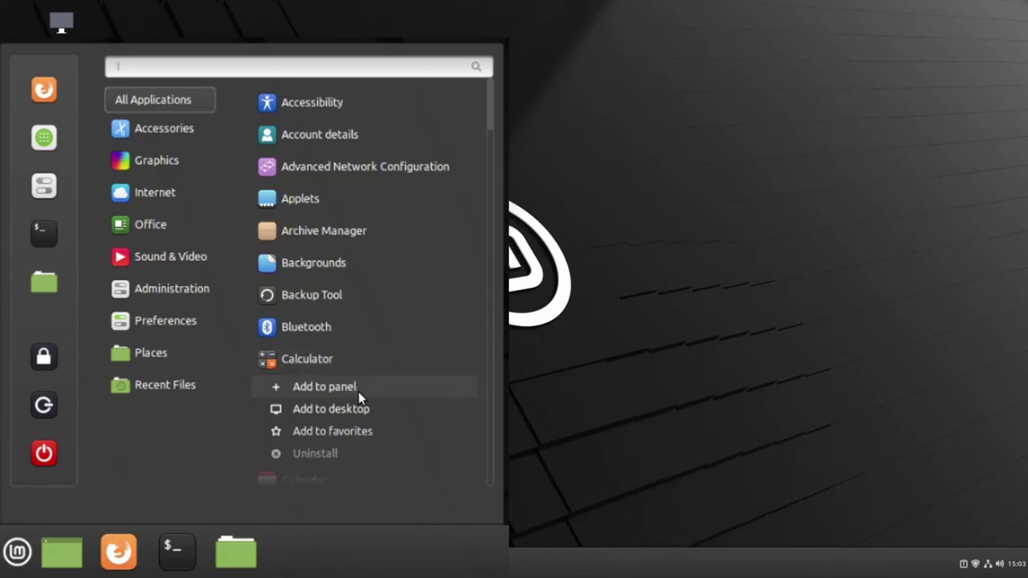
pyautogui.click(358, 391)
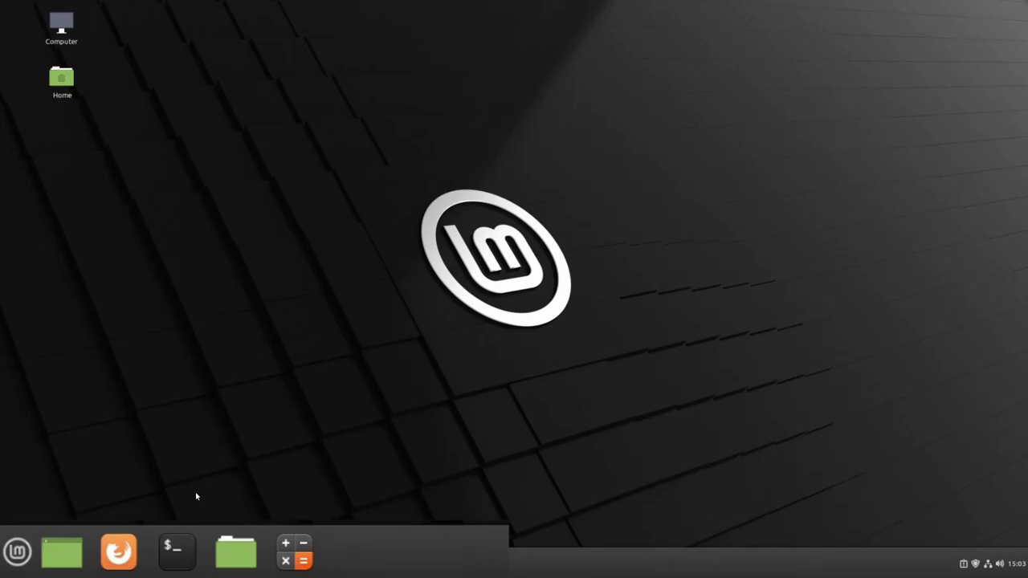
pyautogui.moveTo(293, 554); pyautogui.dragTo(126, 560)
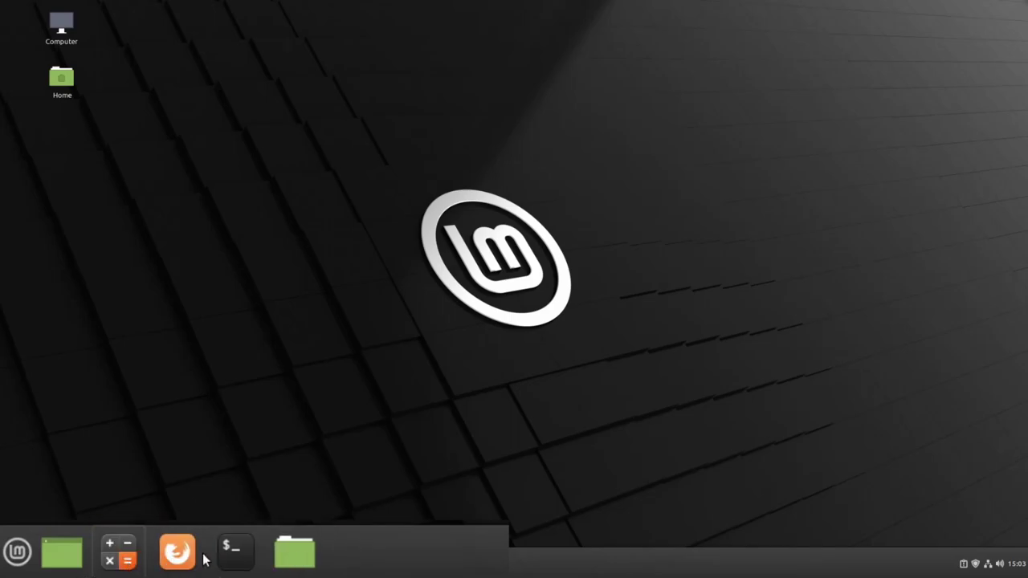
pyautogui.moveTo(203, 560)
pyautogui.mouseDown()
pyautogui.moveTo(281, 560)
pyautogui.moveTo(218, 567)
pyautogui.moveTo(200, 558)
pyautogui.moveTo(191, 570)
pyautogui.mouseUp()
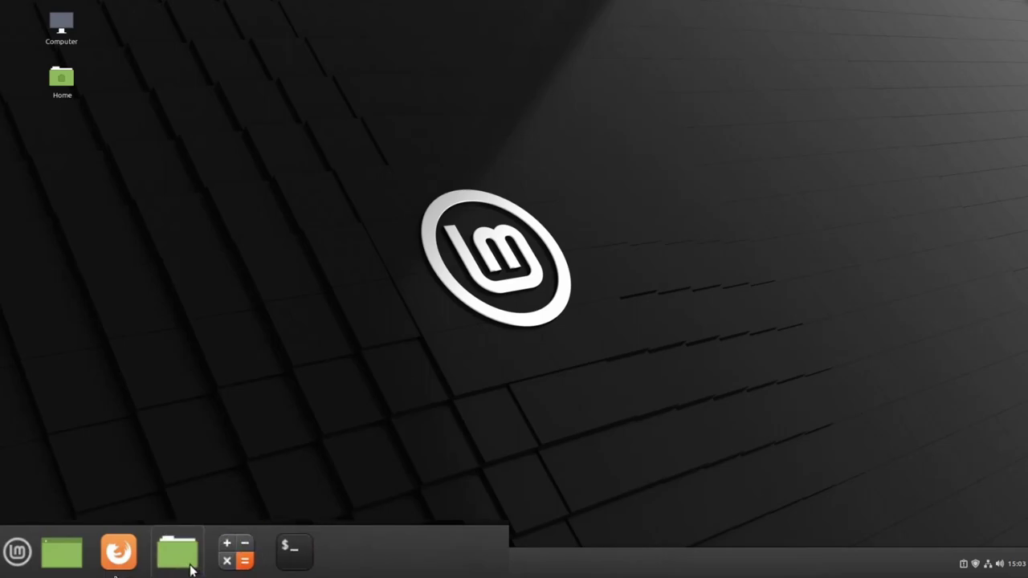
# Step: Unpin Calculator from the panel
pyautogui.rightClick(235, 553)
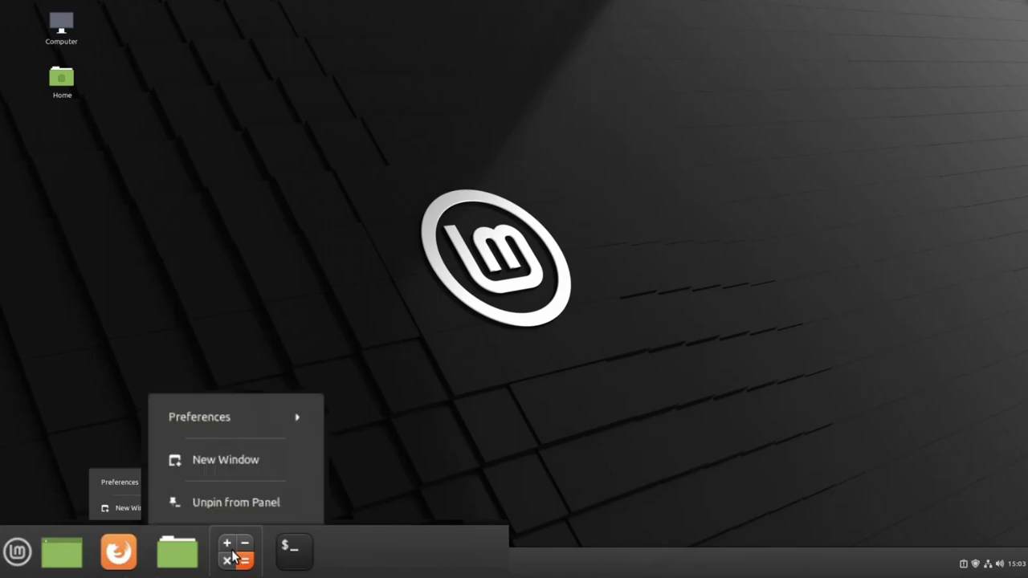
pyautogui.click(244, 502)
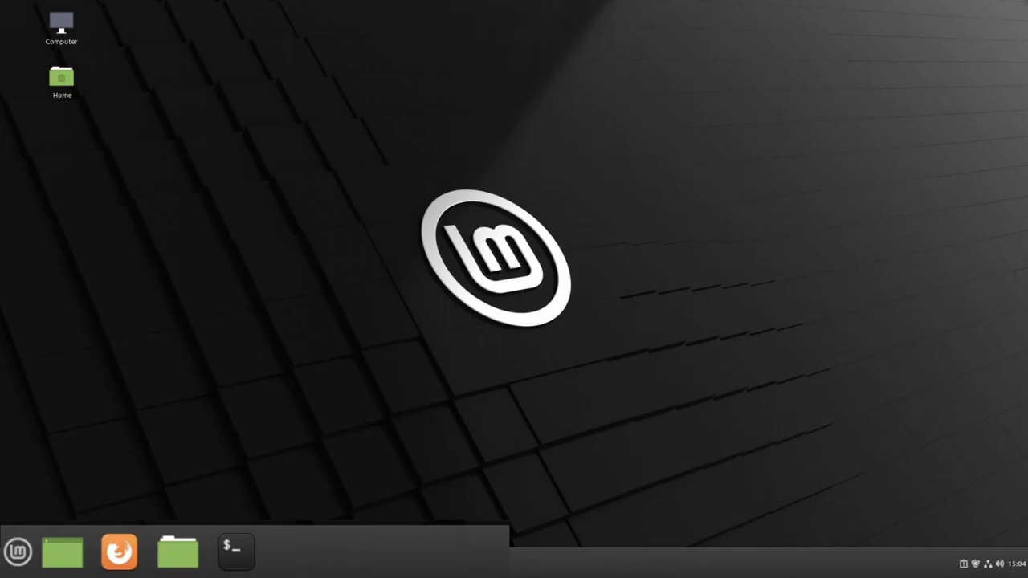
# Step: Configure the Menu applet to use Bear Icon.png from the Pictures folder as its icon, and close its settings
pyautogui.rightClick(18, 552)
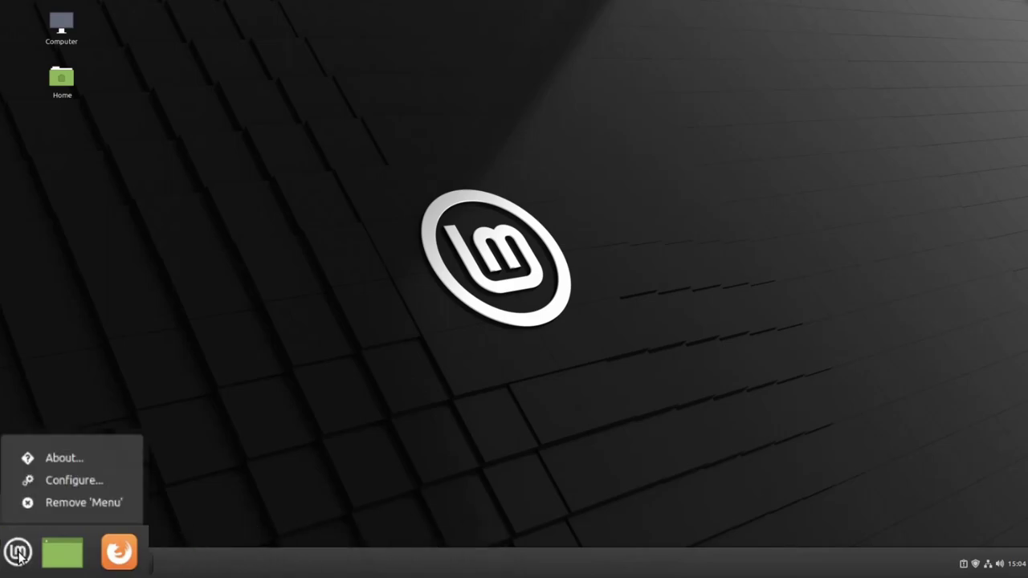
pyautogui.click(71, 479)
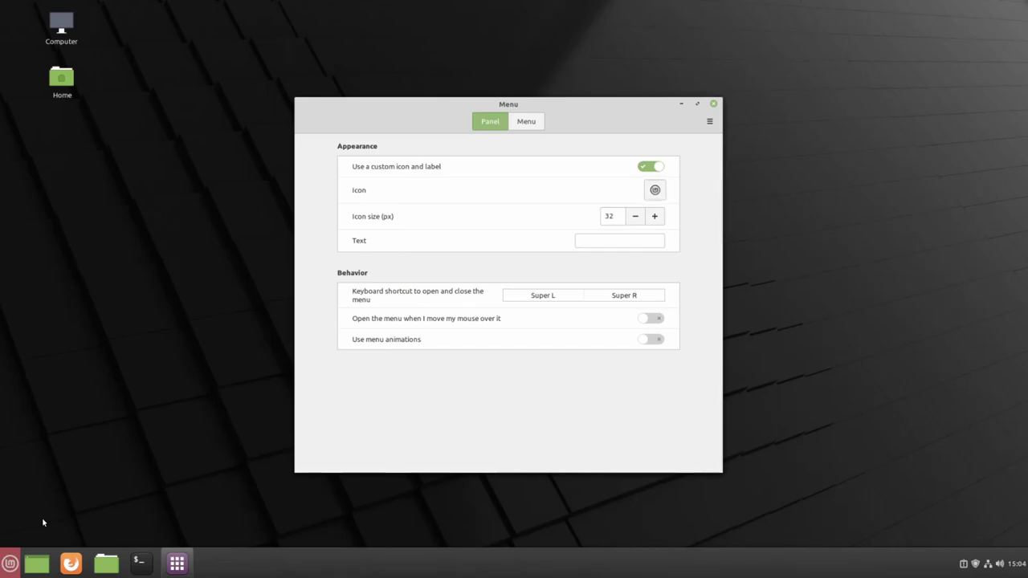
pyautogui.click(658, 200)
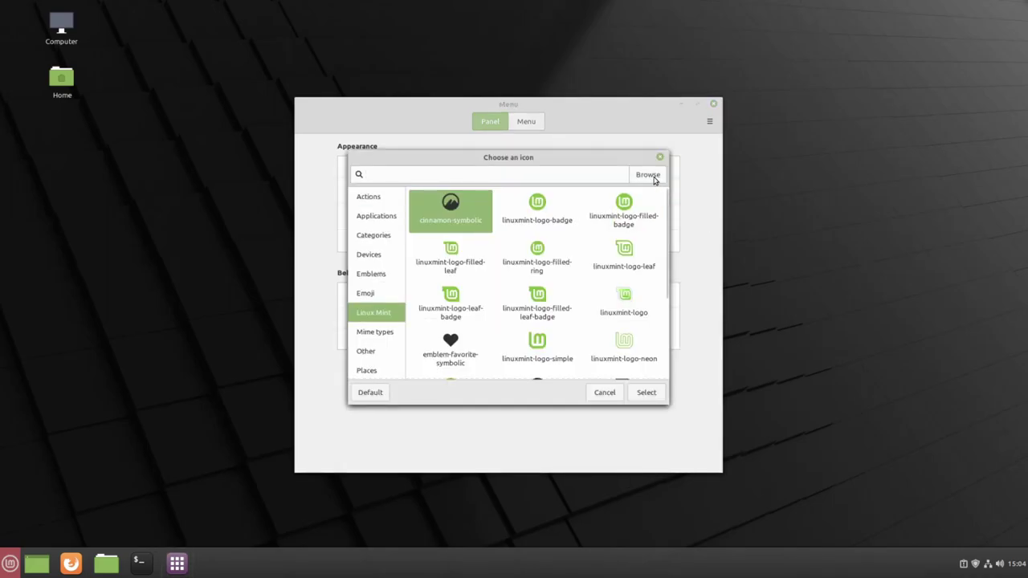
pyautogui.click(649, 175)
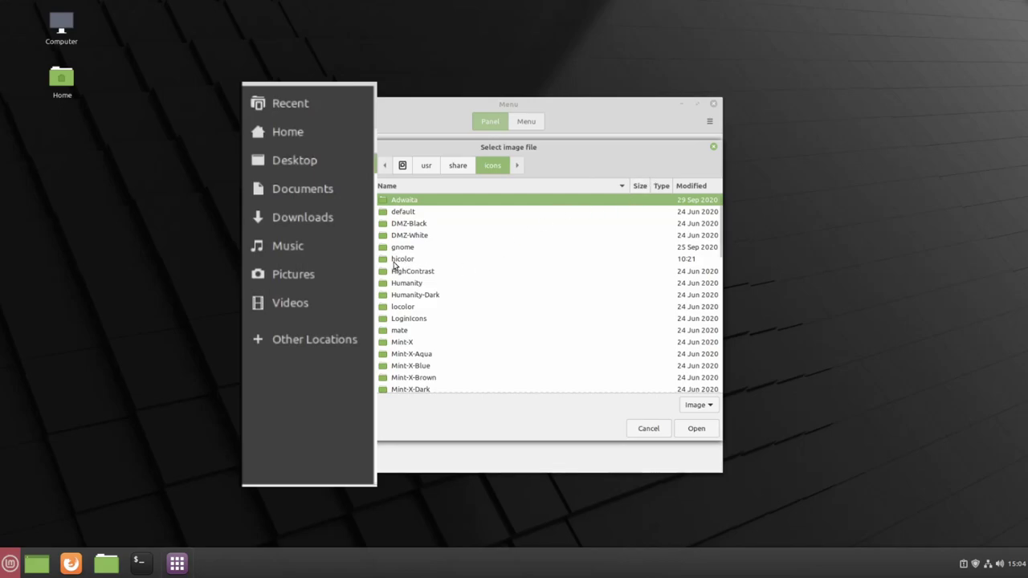
pyautogui.click(327, 273)
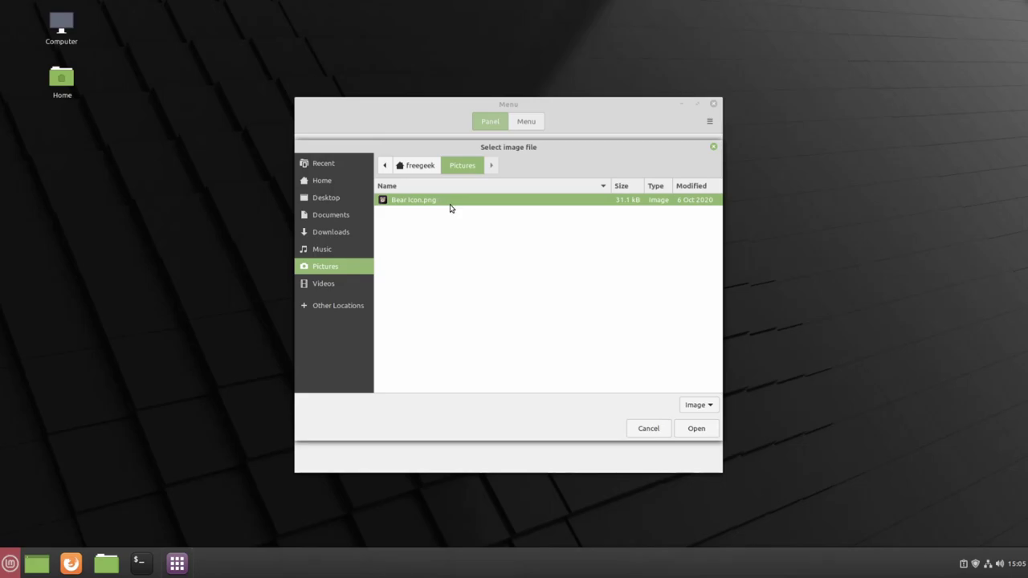
pyautogui.click(696, 429)
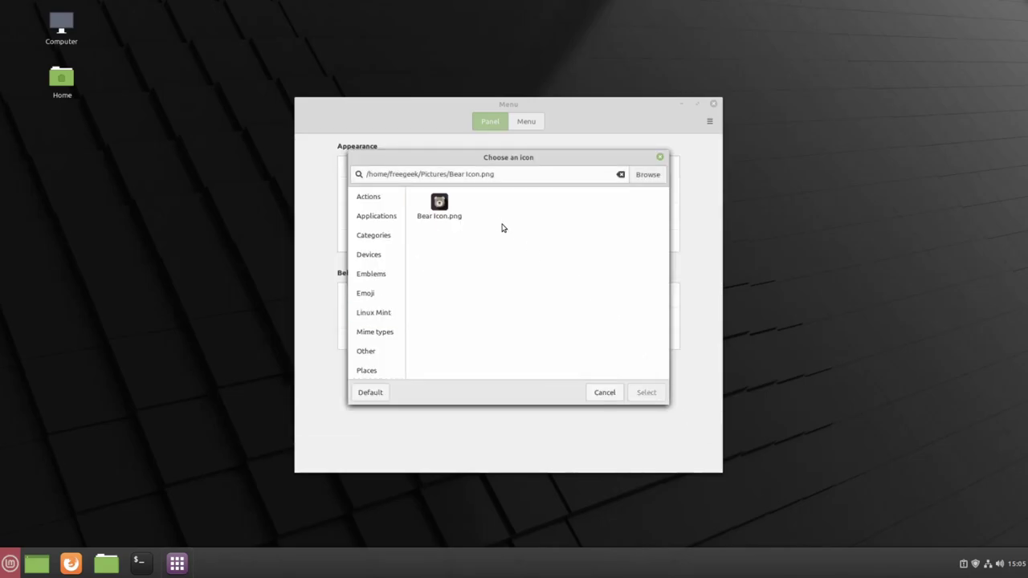
pyautogui.click(449, 209)
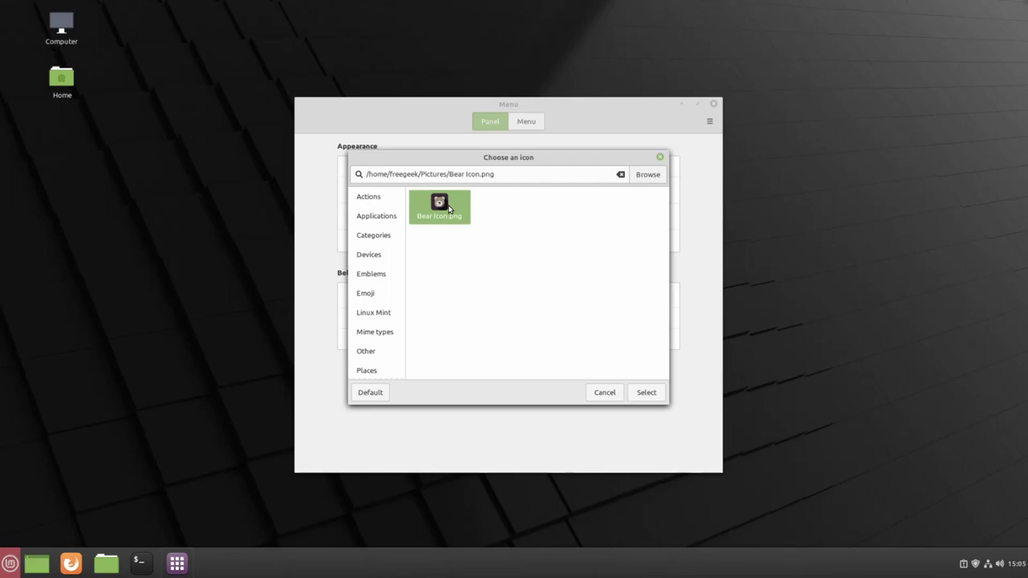
pyautogui.click(654, 392)
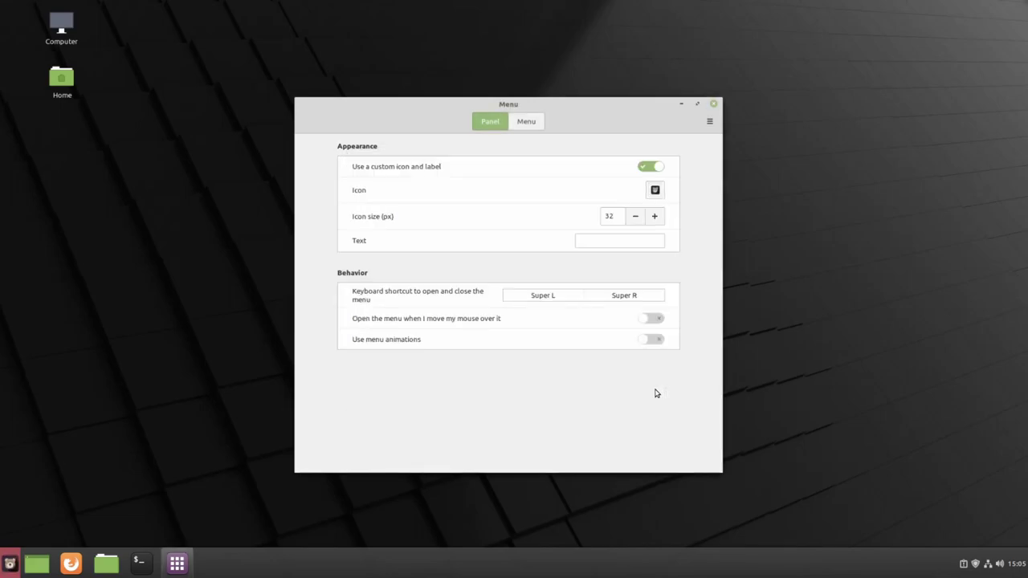
pyautogui.click(715, 105)
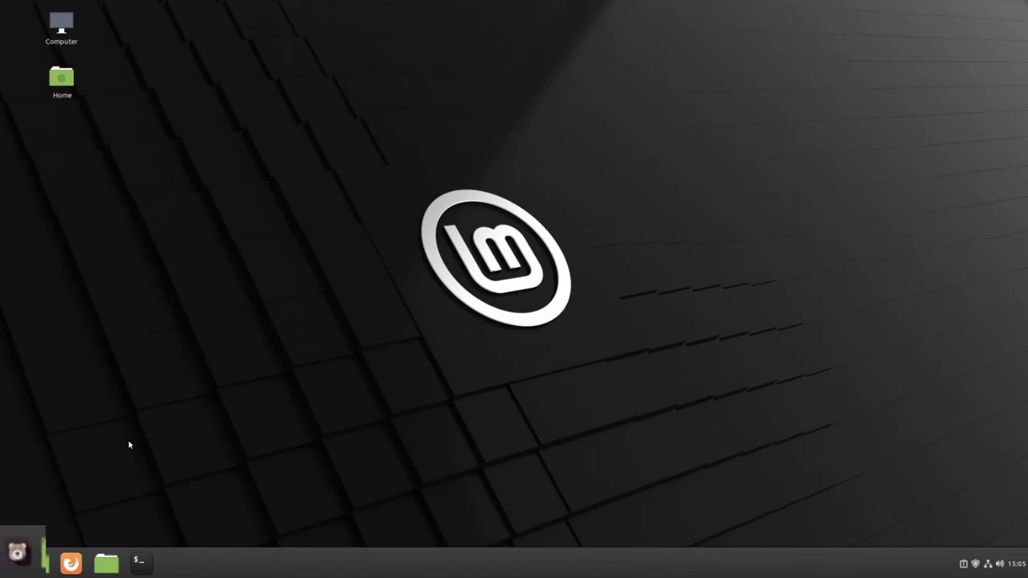
# Step: Open and close the application menu from its new bear icon to check that it works
pyautogui.click(26, 566)
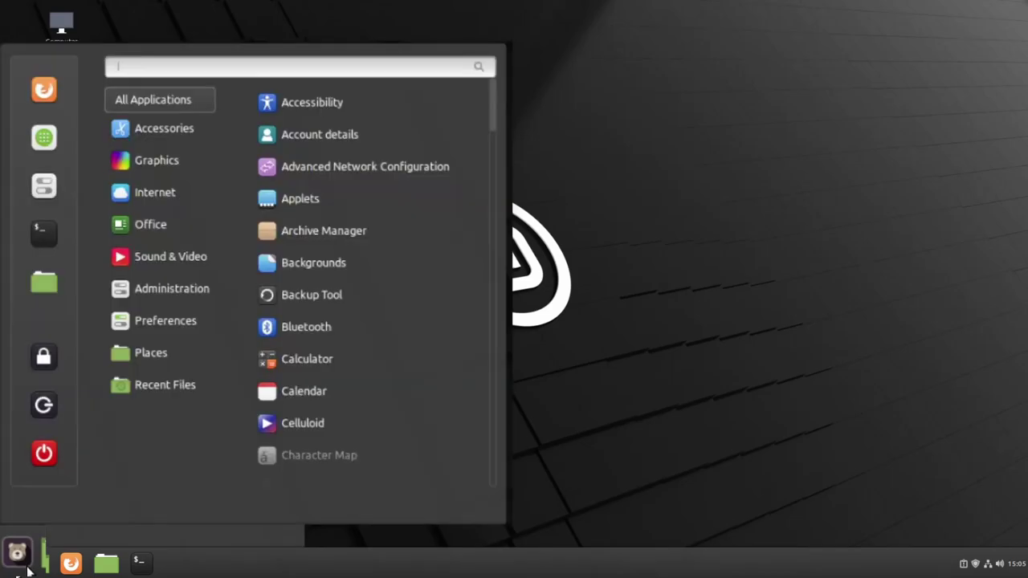
pyautogui.click(18, 554)
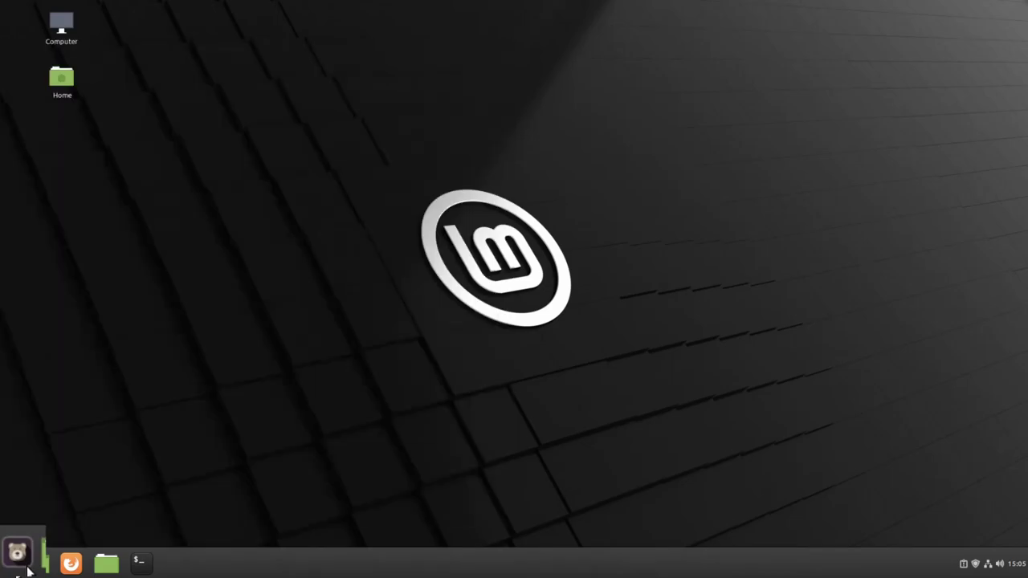
pyautogui.click(27, 568)
pyautogui.click(19, 559)
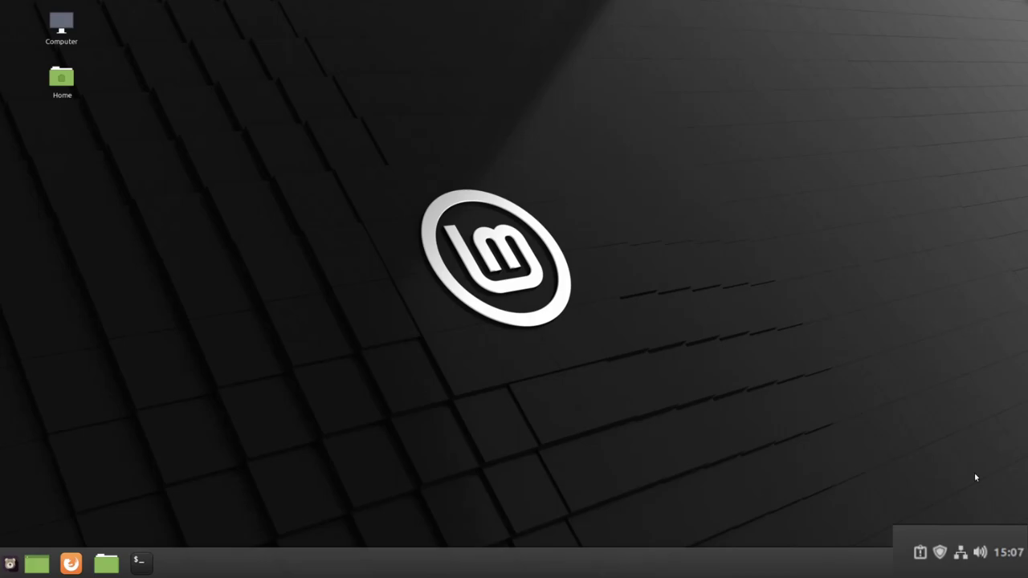
# Step: Turn off the 24h clock and turn on the date display in Date and Time Settings, and close the window
pyautogui.click(1014, 554)
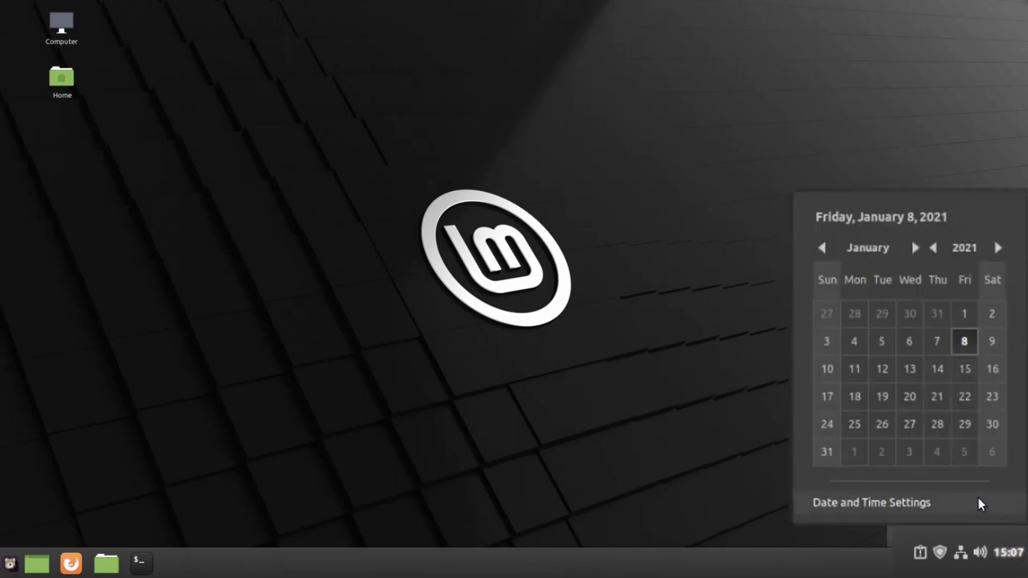
pyautogui.click(883, 503)
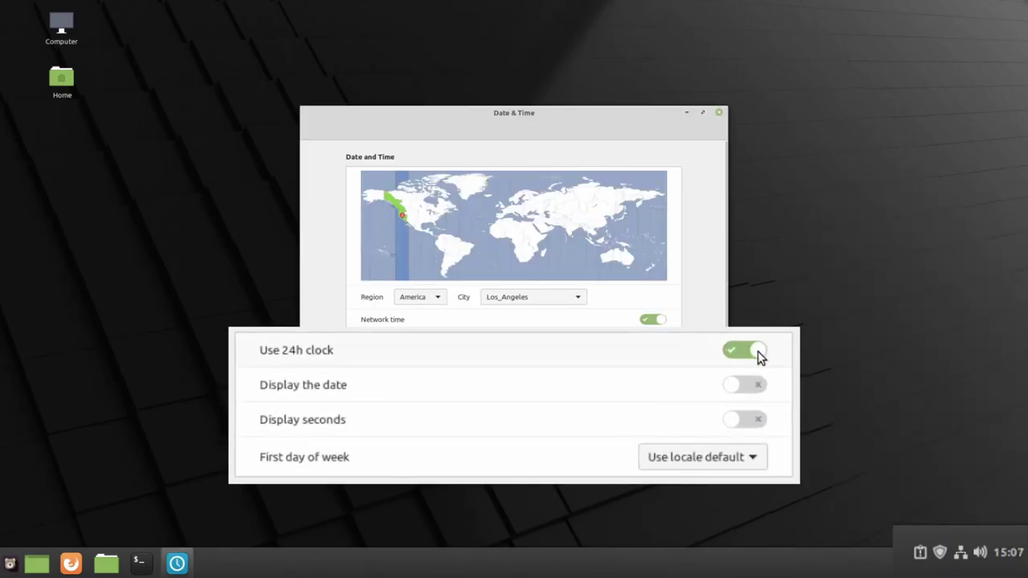
pyautogui.click(758, 351)
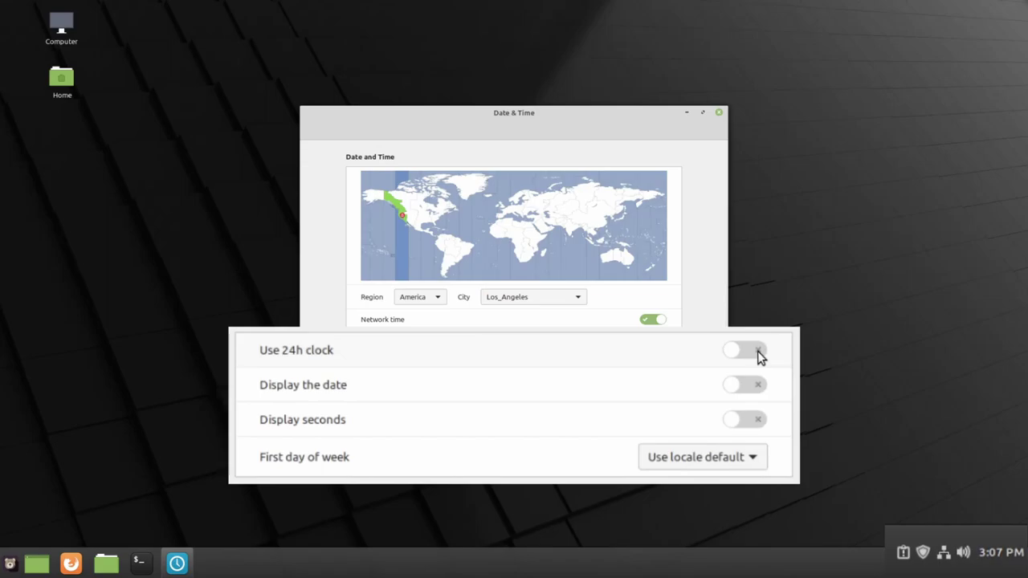
pyautogui.click(737, 387)
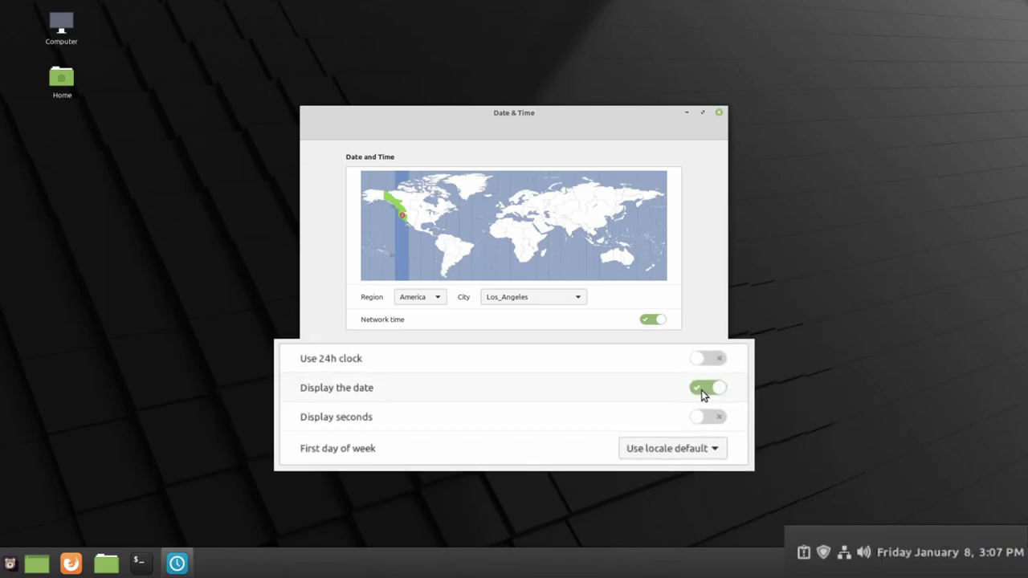
pyautogui.click(719, 114)
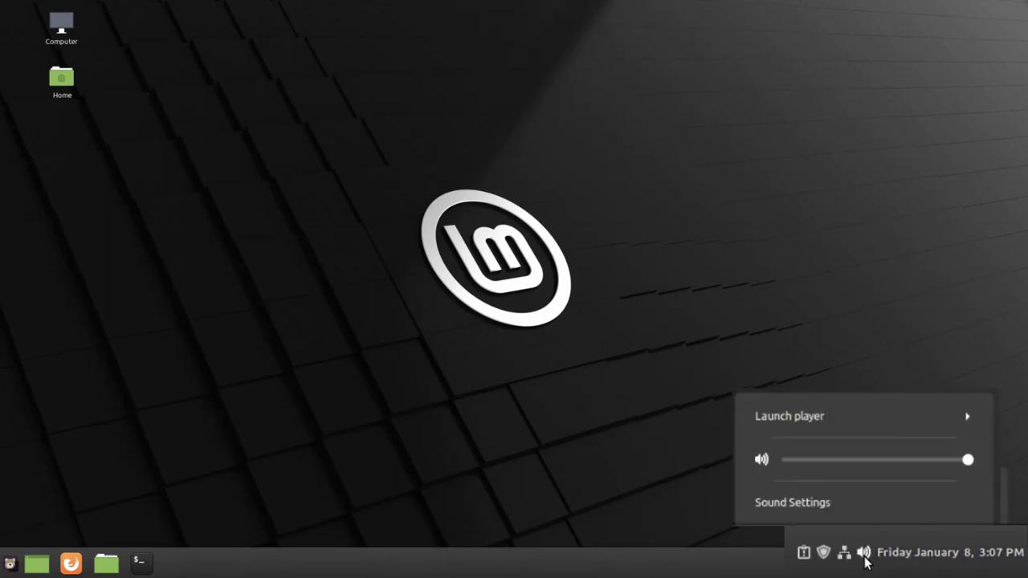
# Step: Set the sound volume to 100% and open the Sound Settings
pyautogui.moveTo(893, 458); pyautogui.dragTo(982, 465)
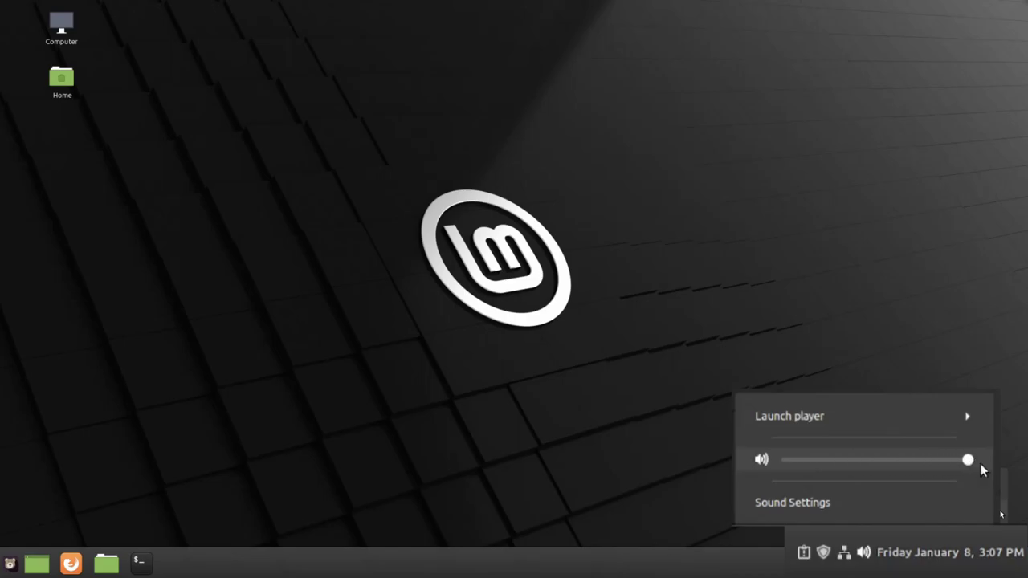
pyautogui.click(844, 506)
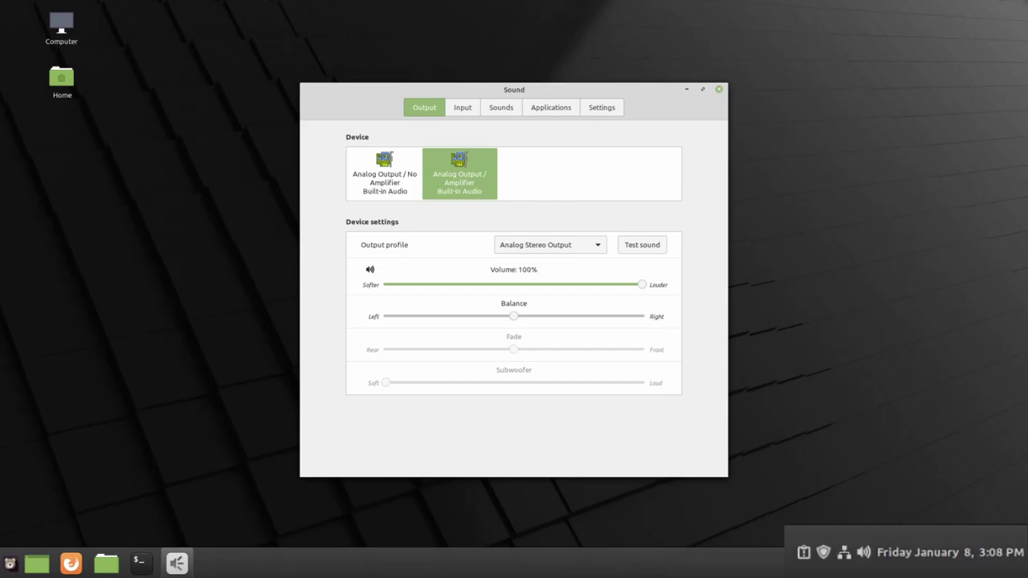
# Step: View the sound input devices and test the Front Left and Front Right output speakers, closing the sound settings when done
pyautogui.click(461, 110)
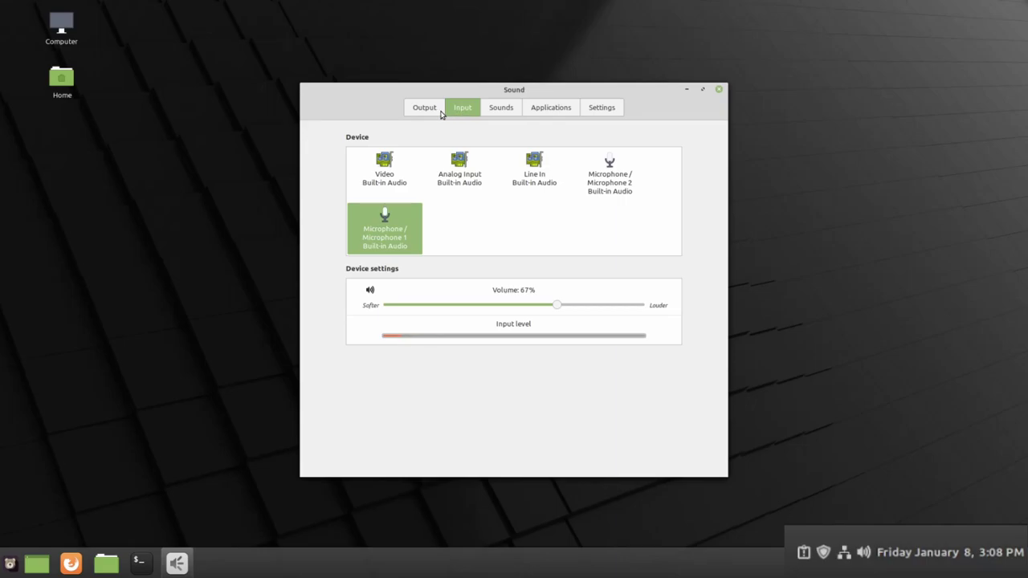
pyautogui.click(426, 113)
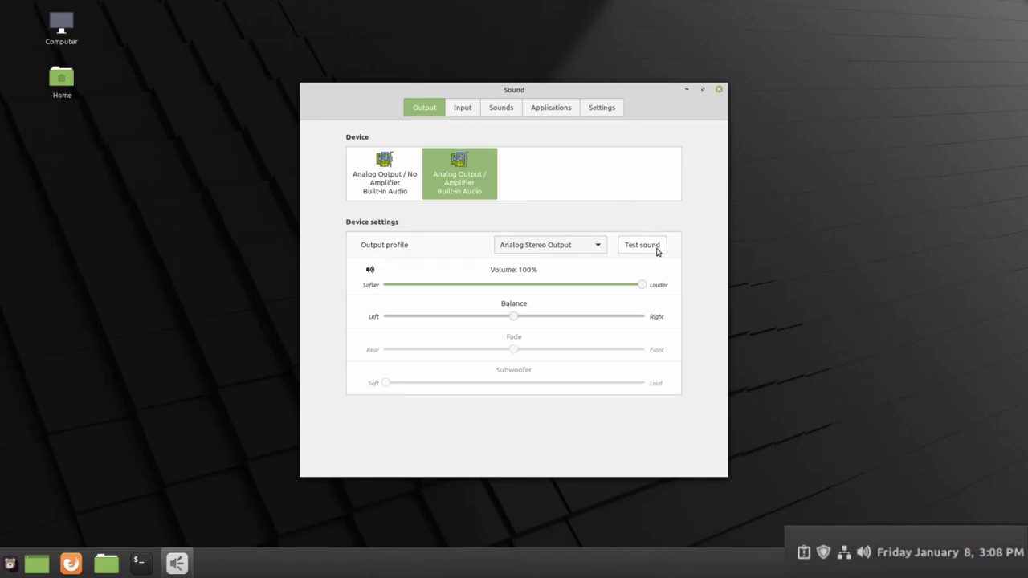
pyautogui.click(656, 251)
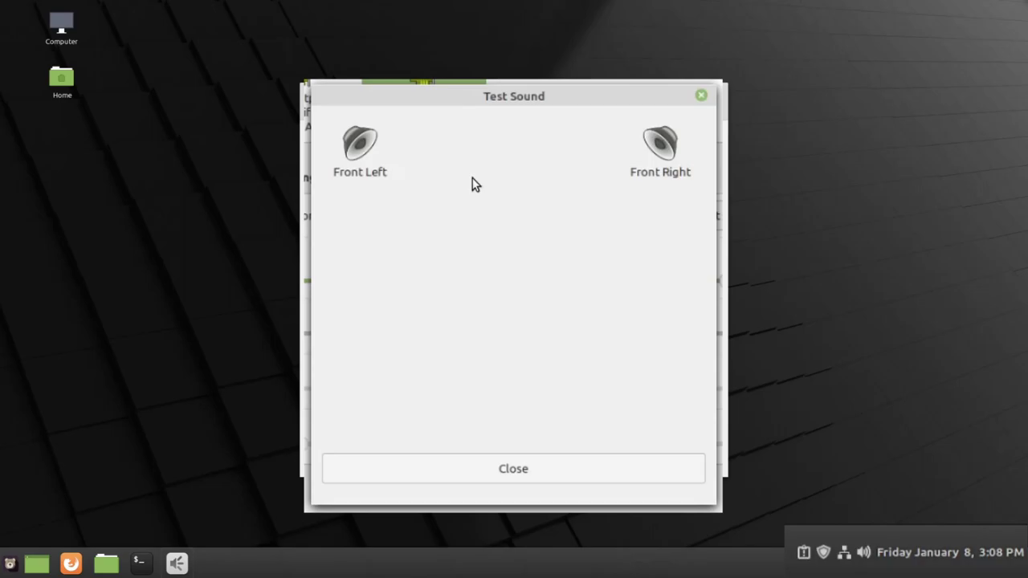
pyautogui.click(369, 155)
pyautogui.click(654, 148)
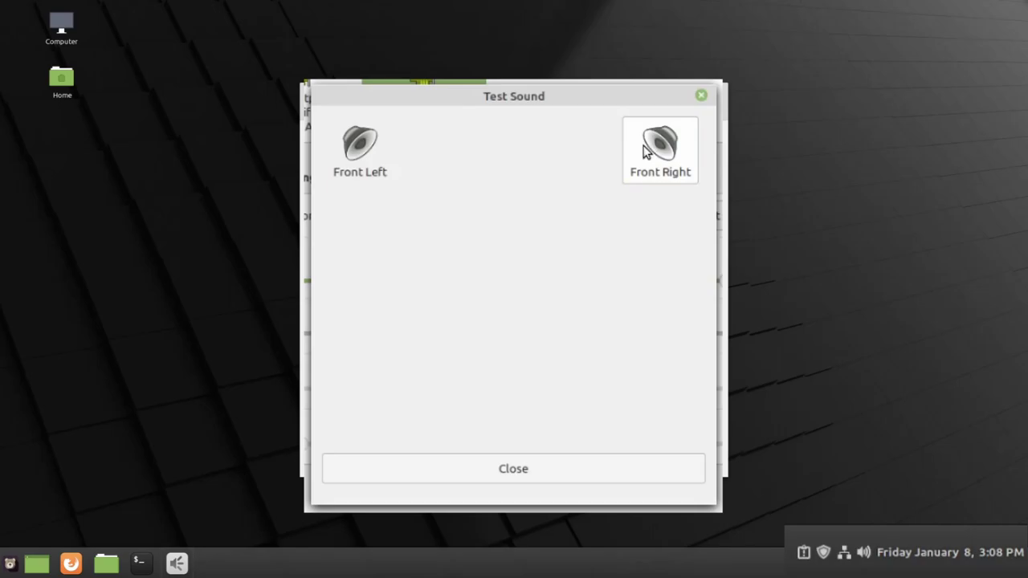
pyautogui.click(360, 152)
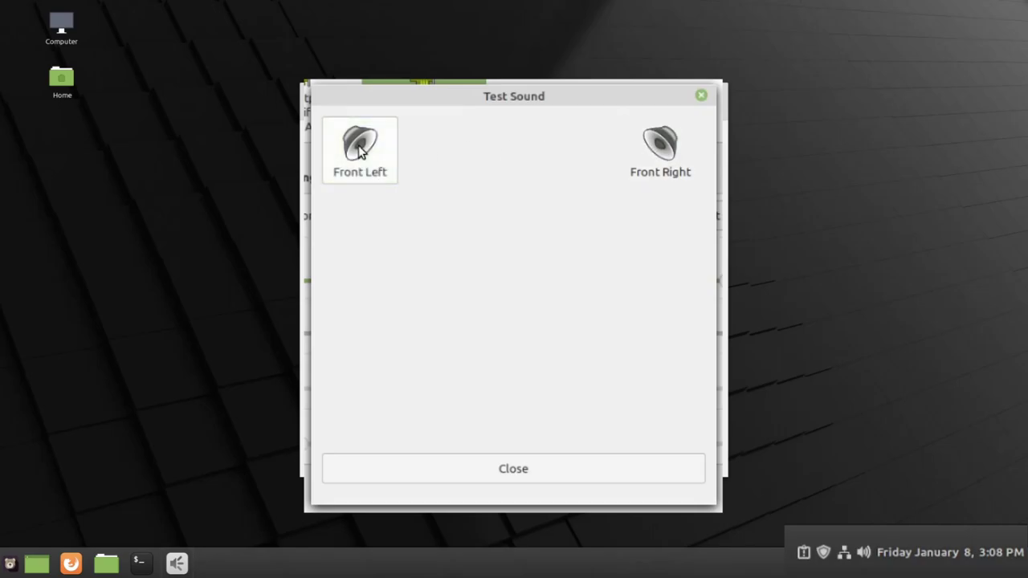
pyautogui.click(655, 147)
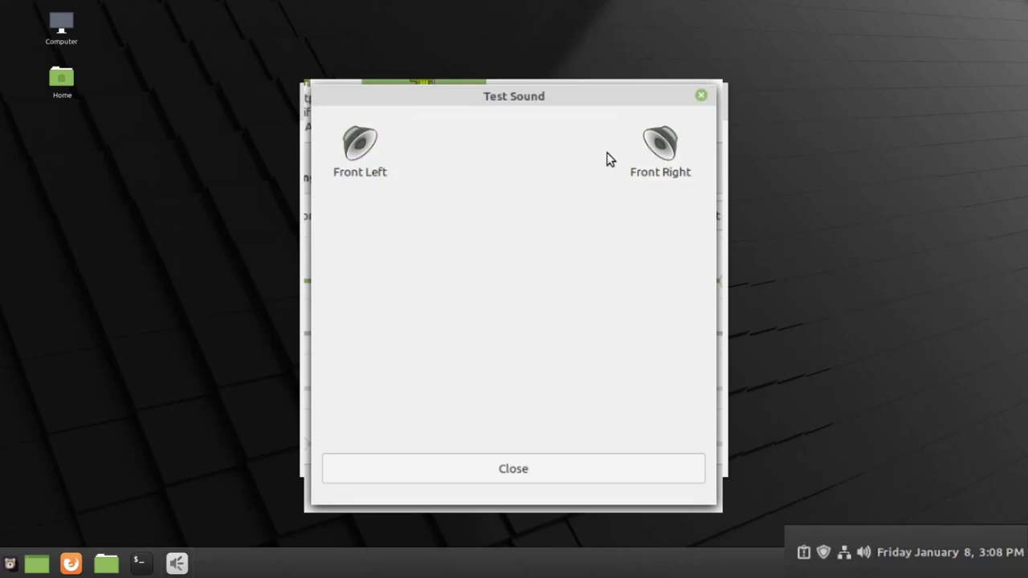
pyautogui.click(552, 469)
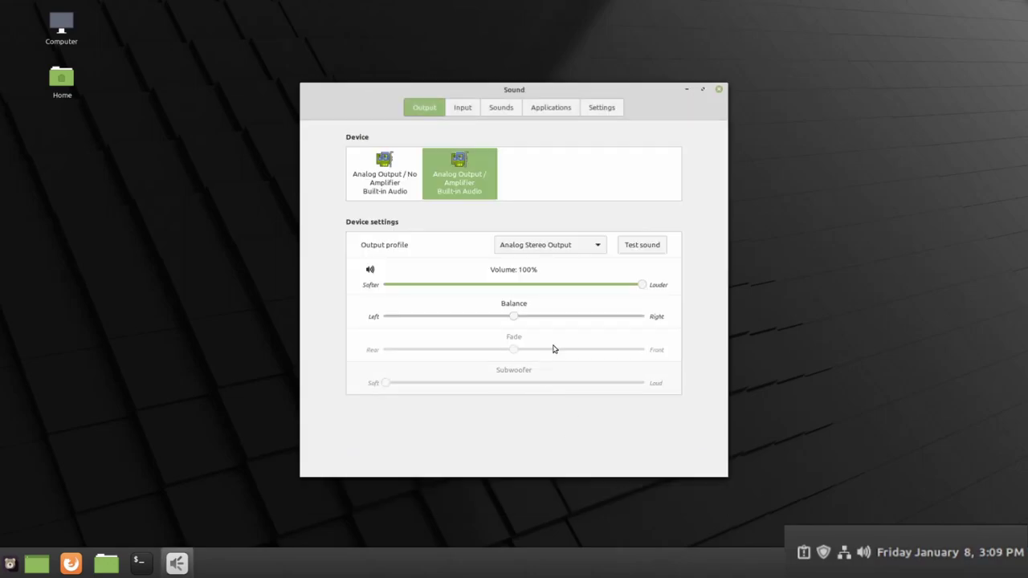
pyautogui.click(717, 91)
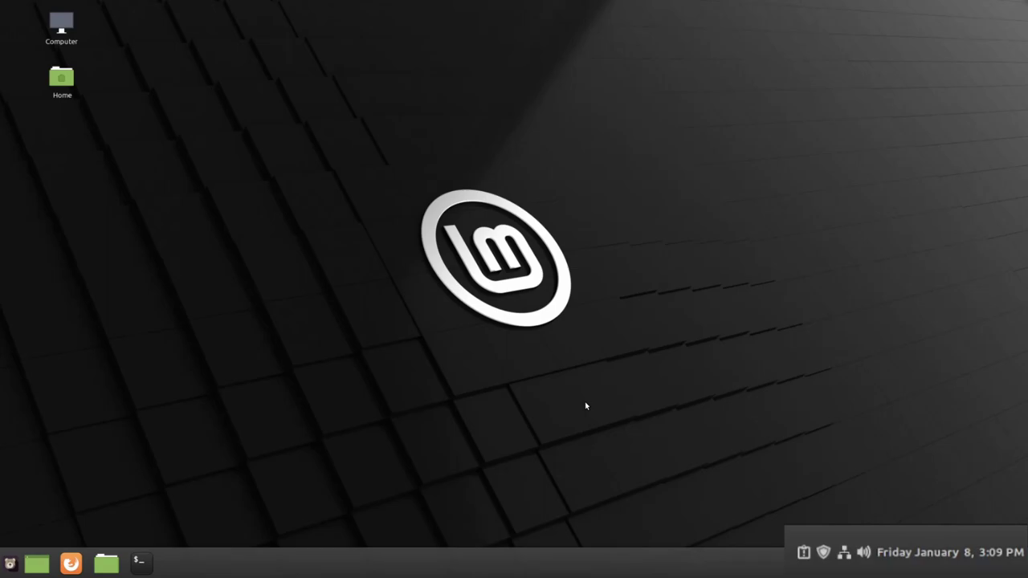
# Step: Add the Trash applet to the panel from the Cinnamon applet list
pyautogui.rightClick(532, 567)
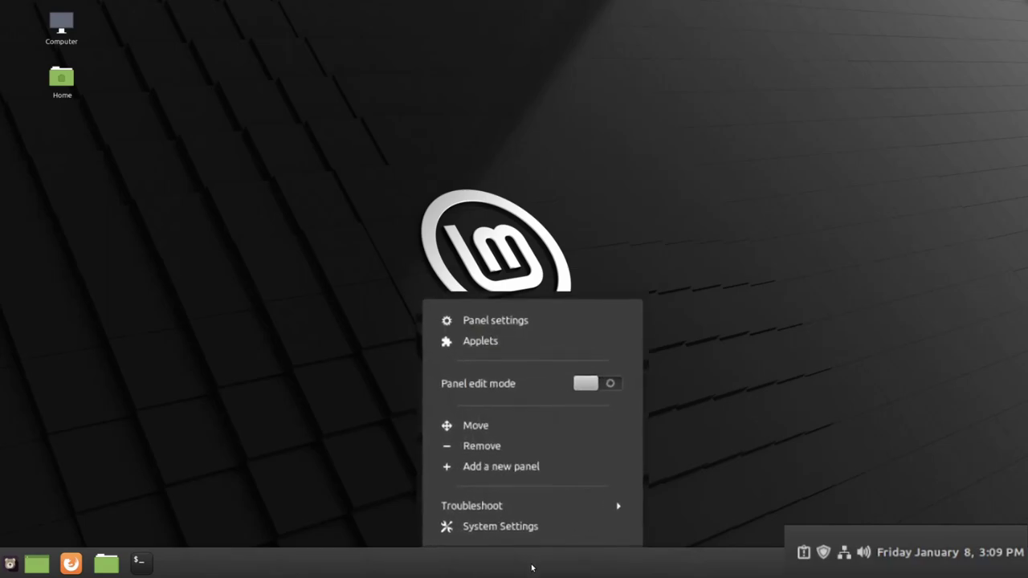
pyautogui.click(532, 324)
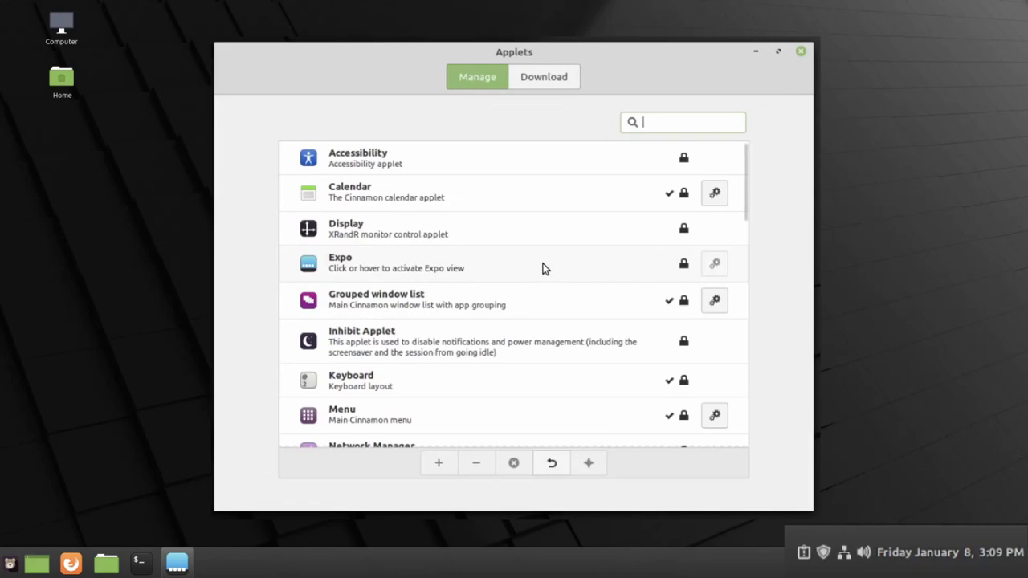
pyautogui.scroll(-4, 541, 271)
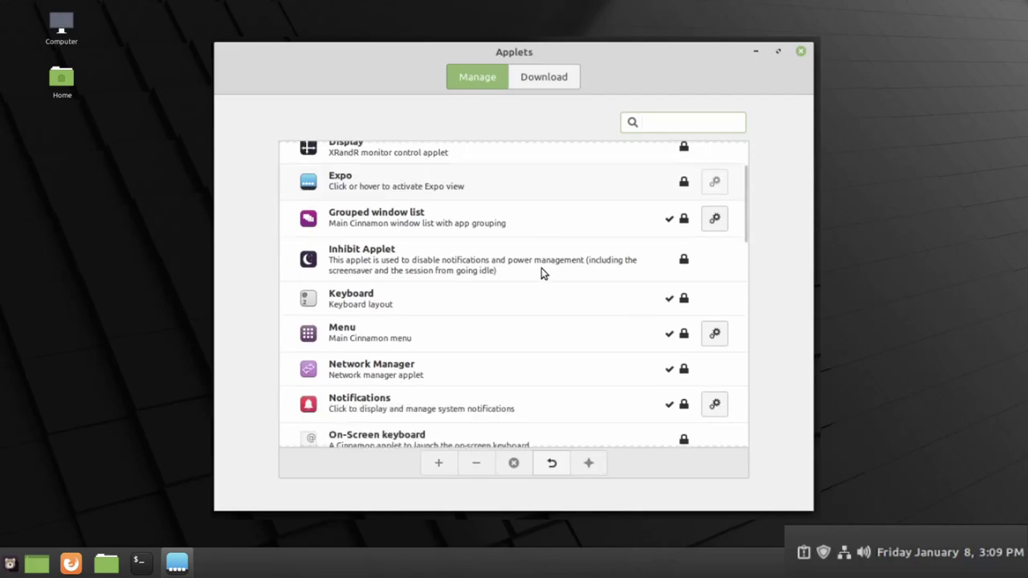
pyautogui.scroll(-12, 541, 274)
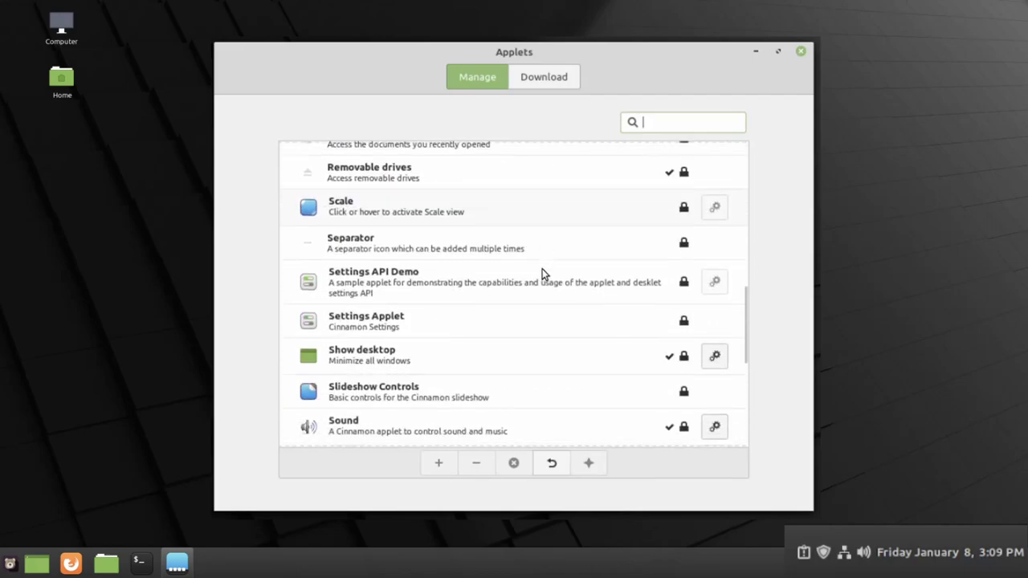
pyautogui.scroll(-4, 542, 275)
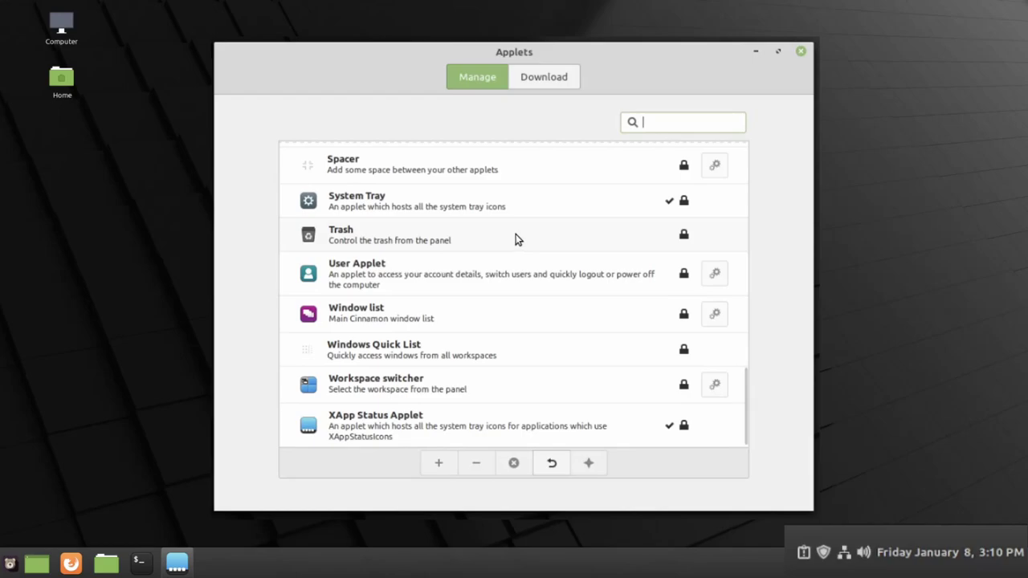
pyautogui.click(515, 239)
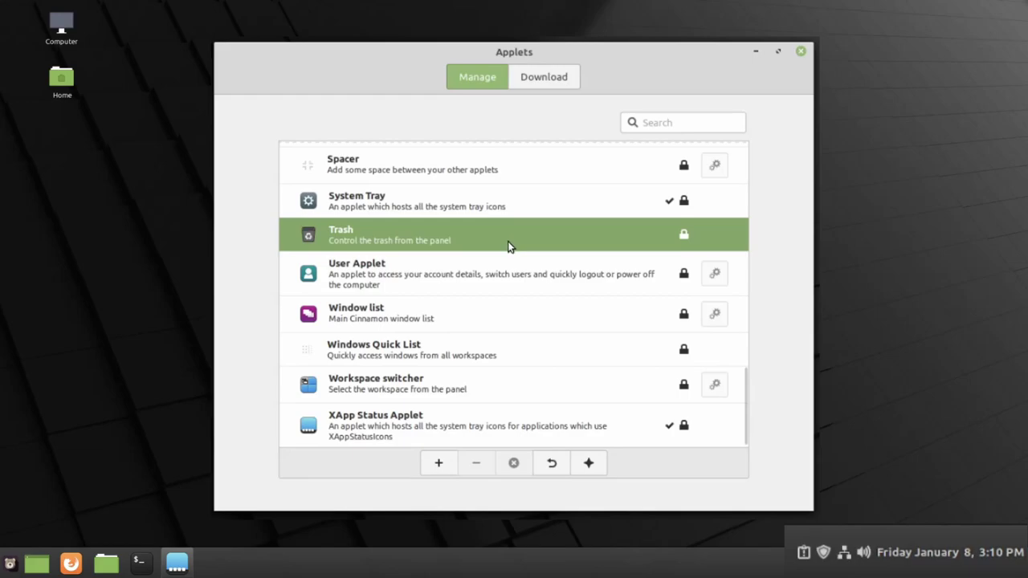
pyautogui.click(438, 466)
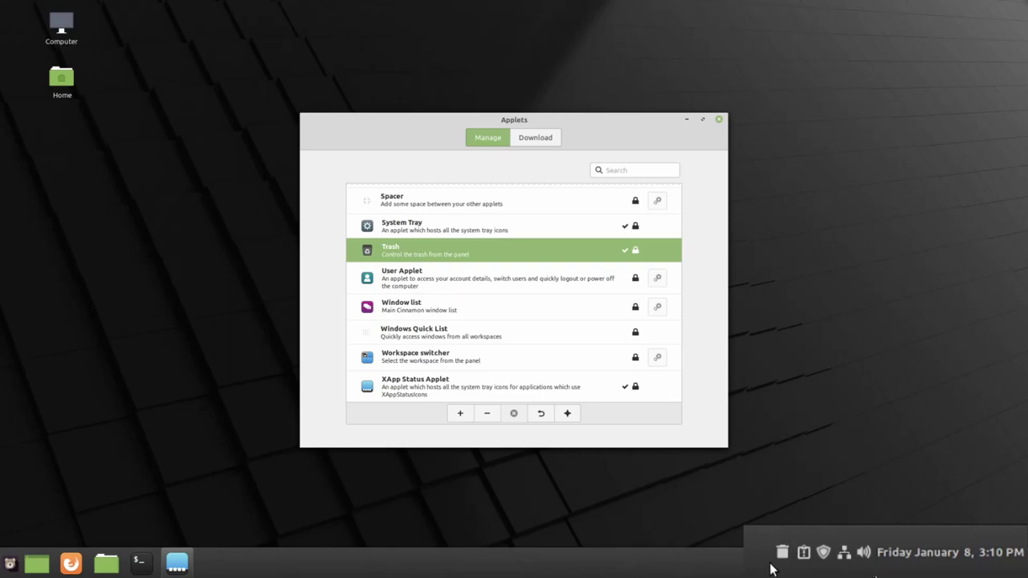
# Step: Open the Trash from its new panel applet and permanently empty it, closing the Trash and Applets windows
pyautogui.click(782, 554)
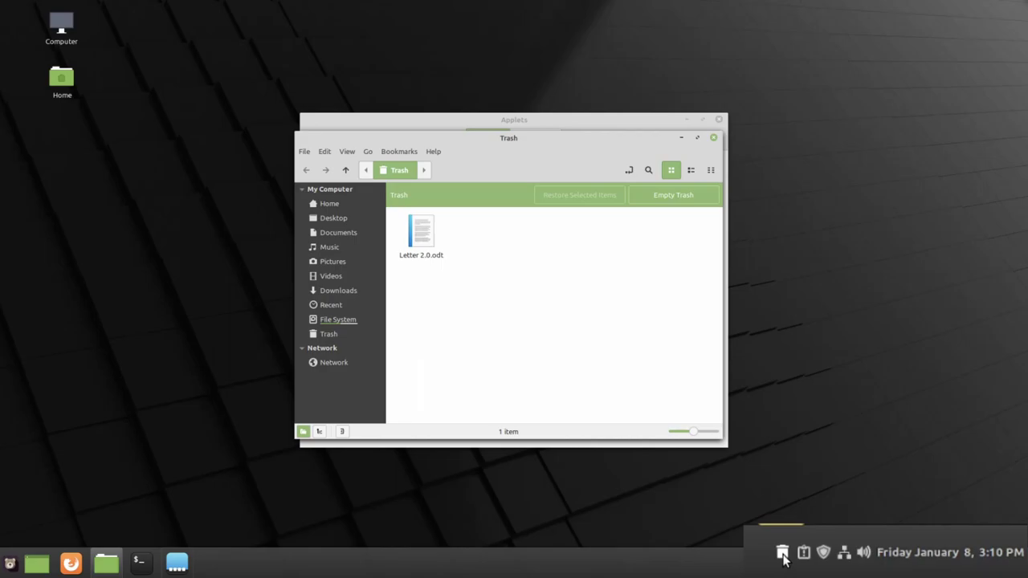
pyautogui.click(664, 197)
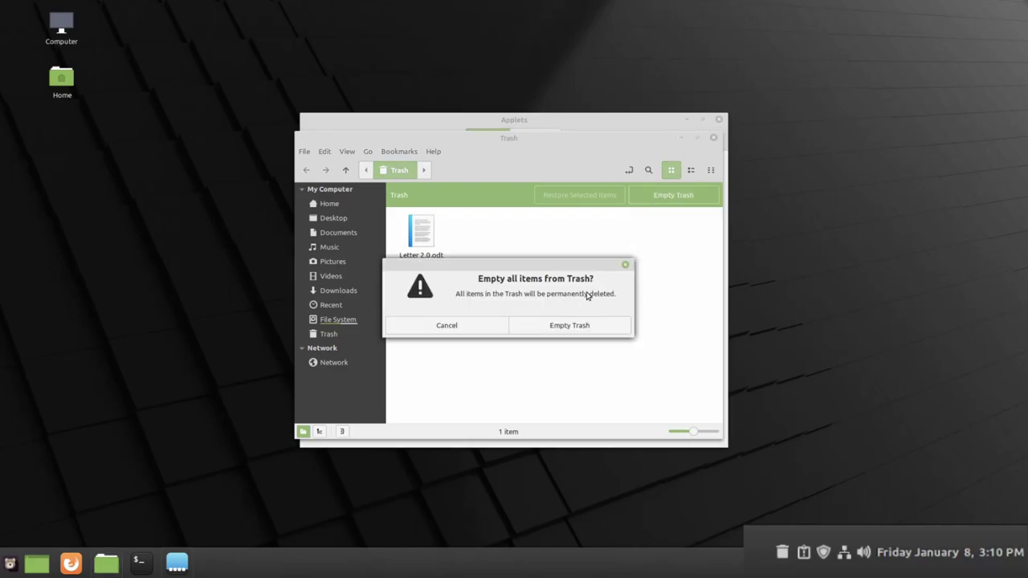
pyautogui.click(568, 326)
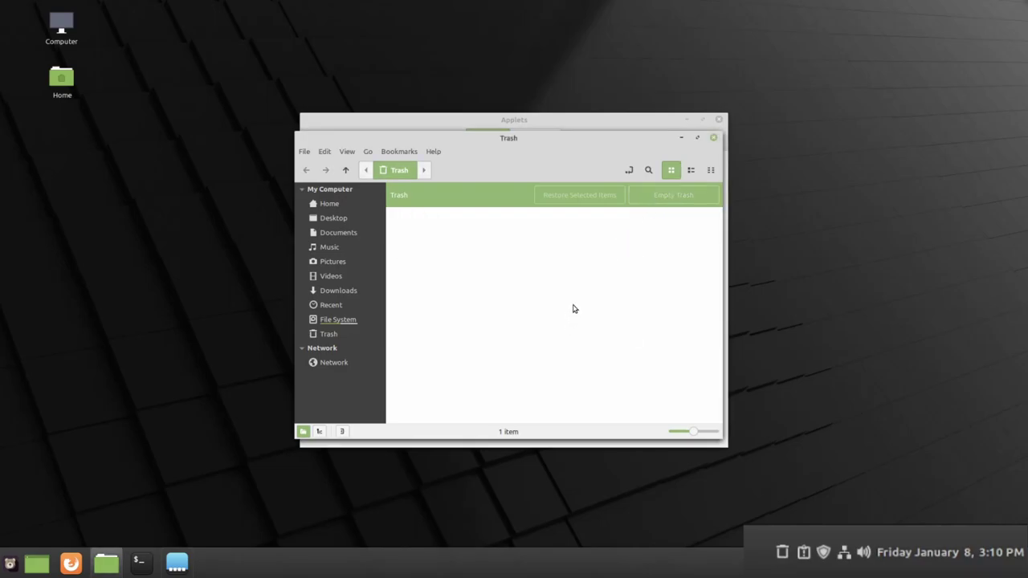
pyautogui.click(712, 137)
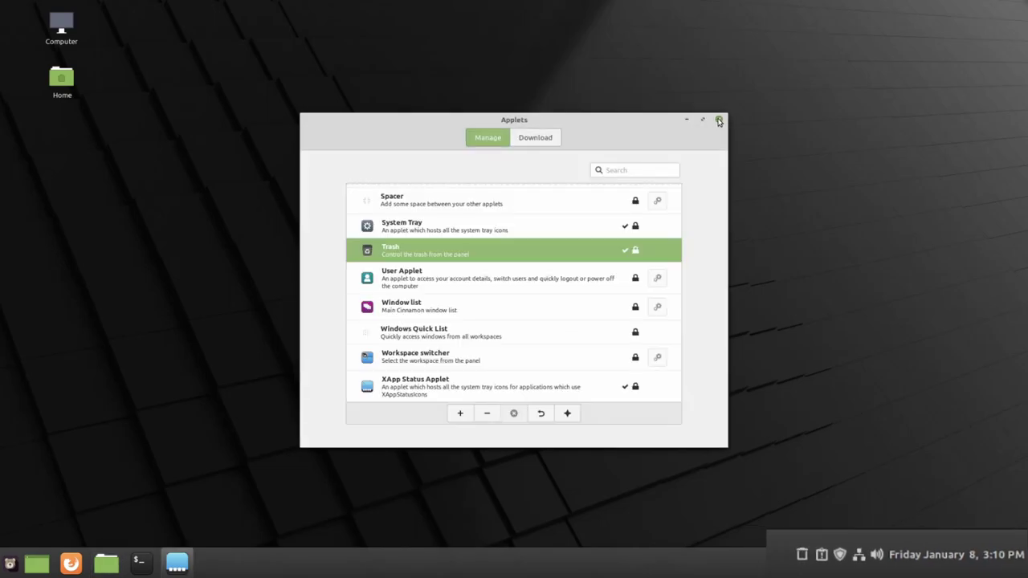
pyautogui.click(718, 120)
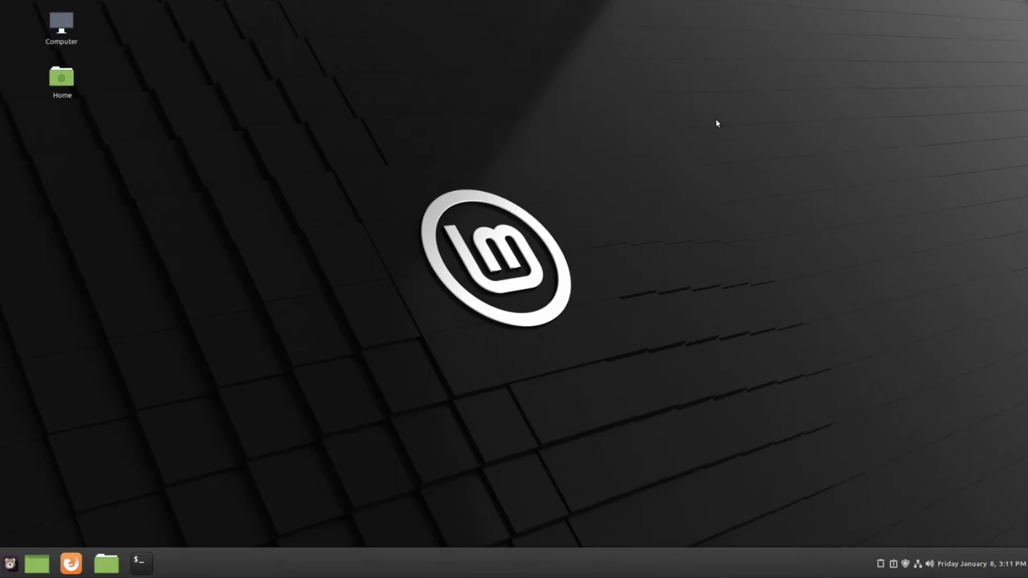
# Step: Restore all Cinnamon settings to default through the panel's troubleshooting options and confirm the reset
pyautogui.rightClick(477, 564)
pyautogui.click(479, 504)
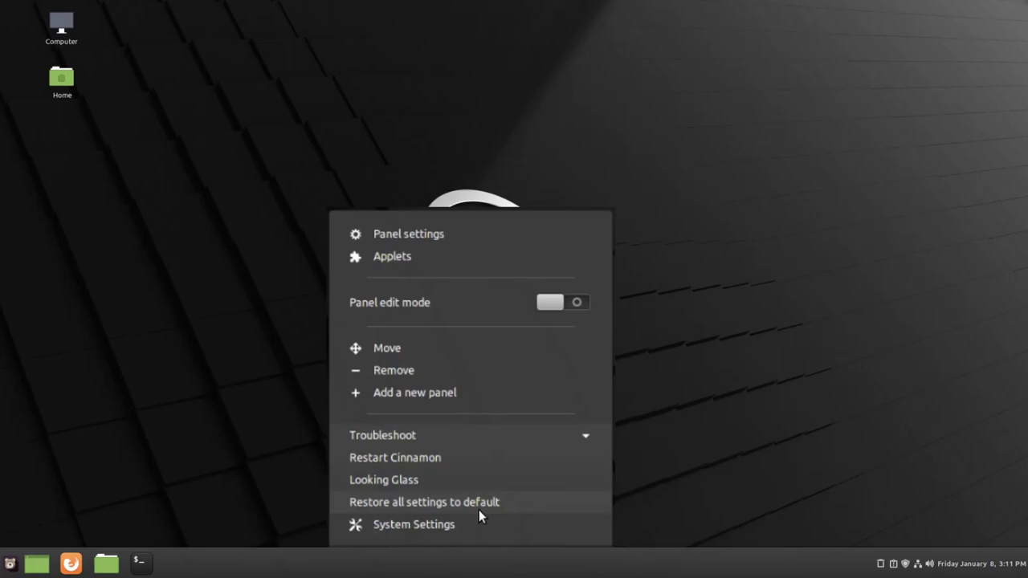
pyautogui.click(477, 509)
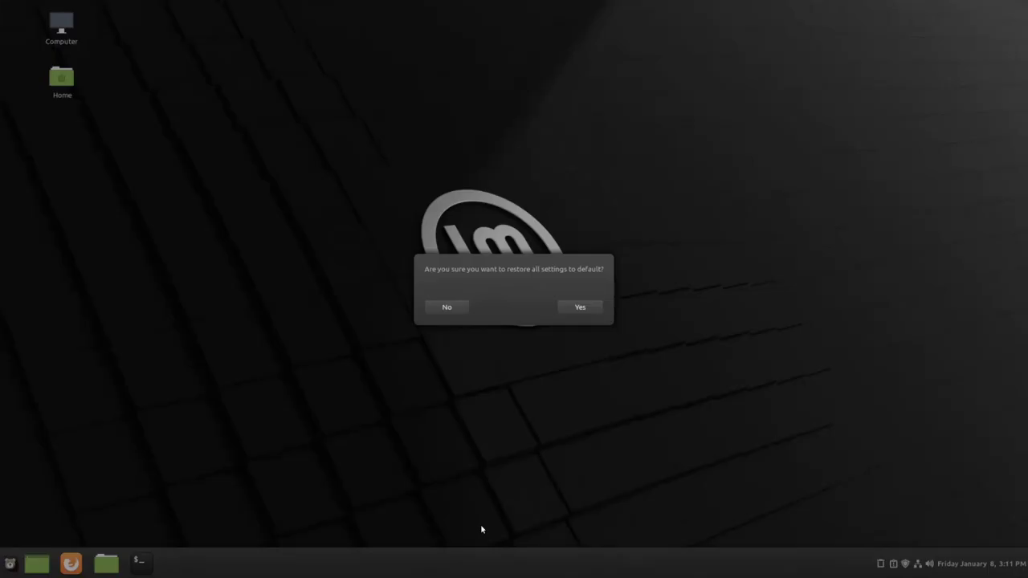
pyautogui.click(597, 307)
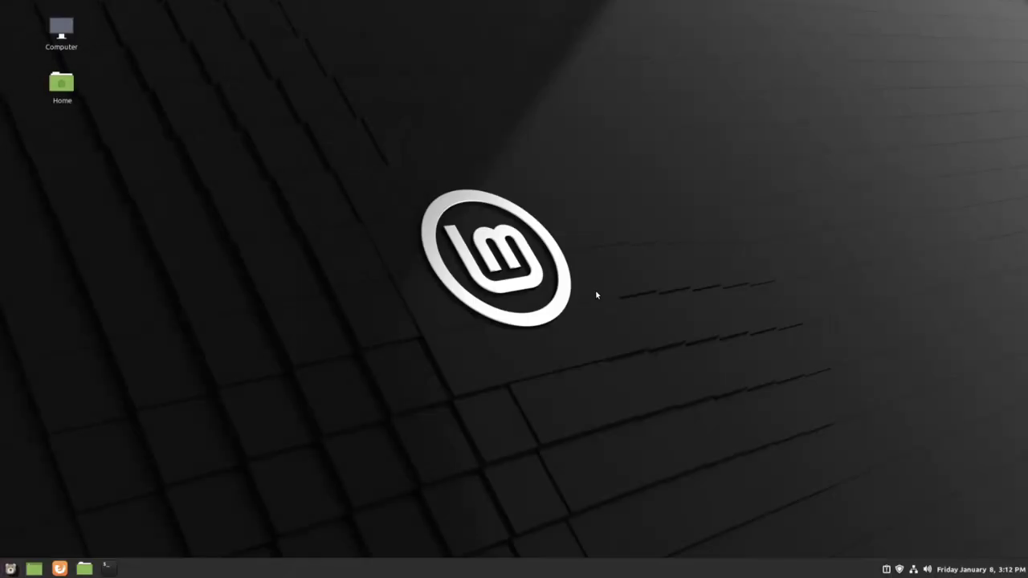